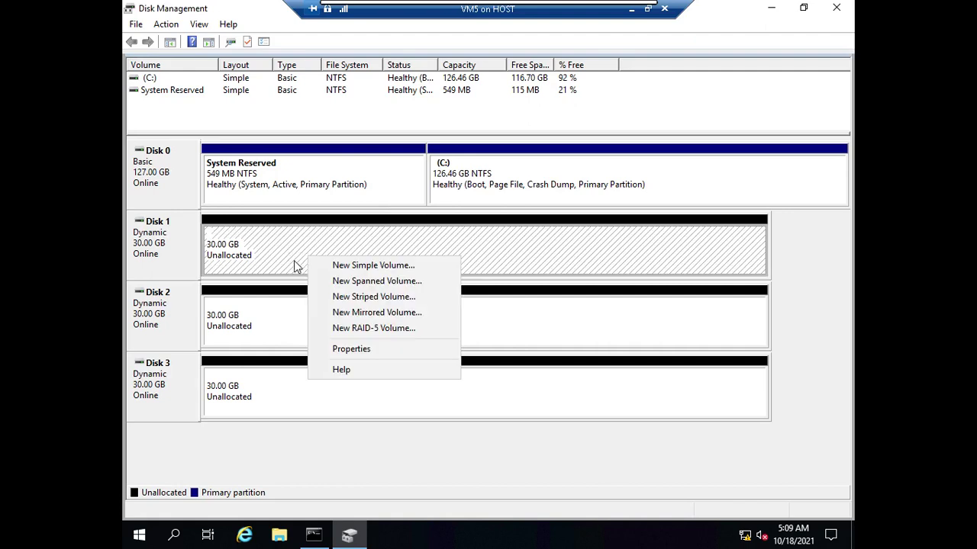
- Start a new mirrored volume on Disk 1 and add Disk 2 as its mirror, keeping 30717 MB of space
left_click(403, 312)
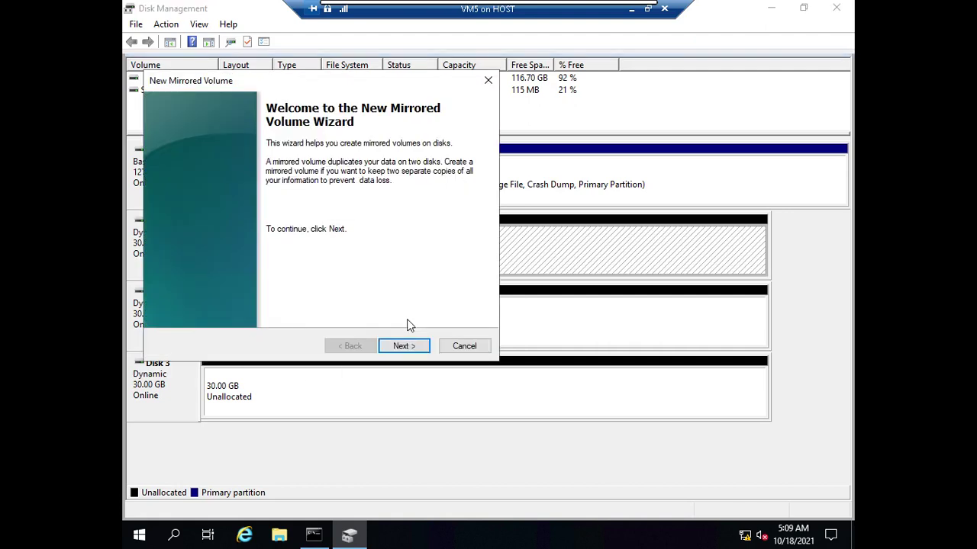
left_click(402, 347)
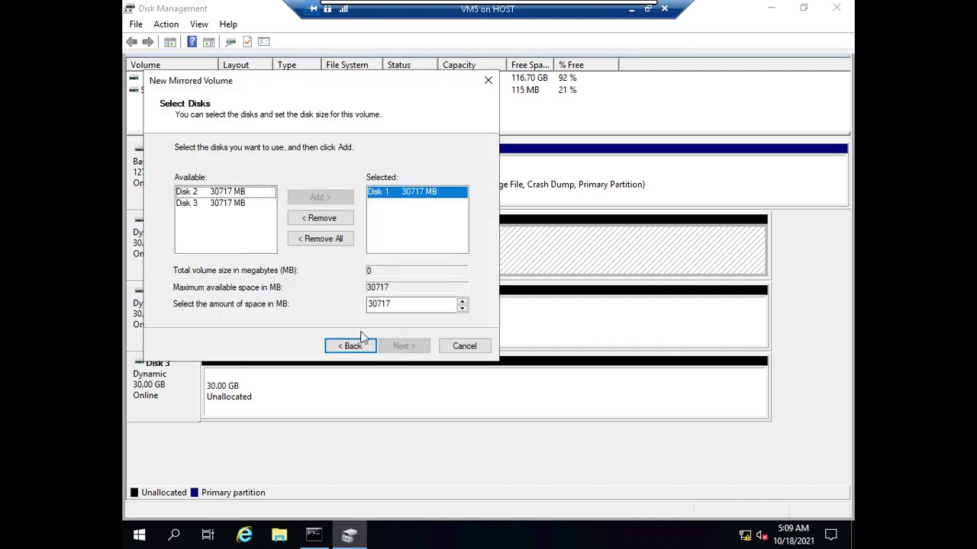
left_click(225, 192)
left_click(321, 197)
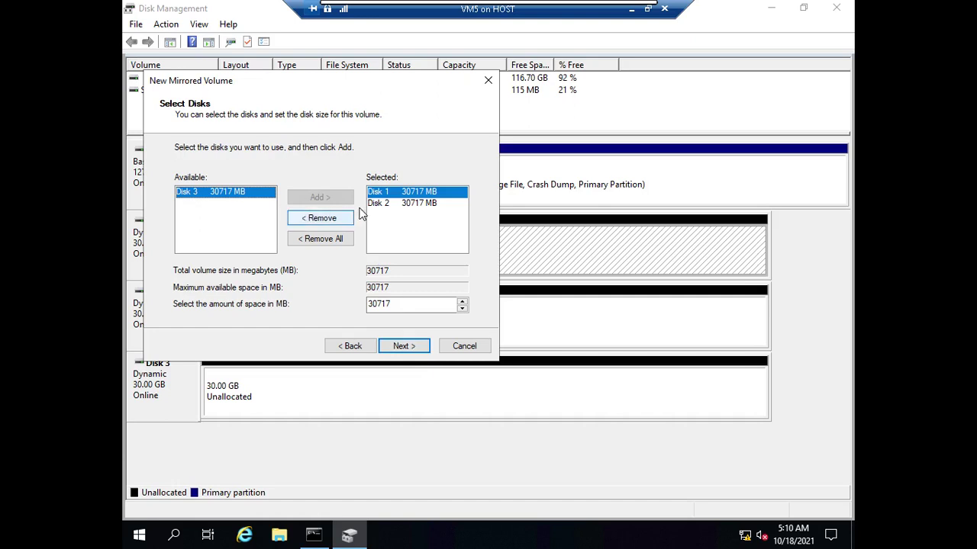
left_click(408, 203)
left_click(412, 193)
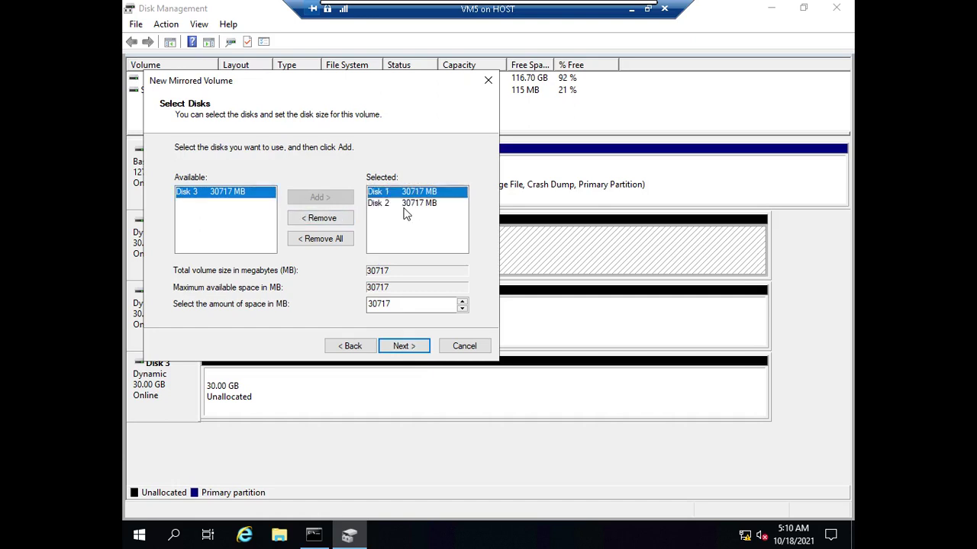
left_click(404, 346)
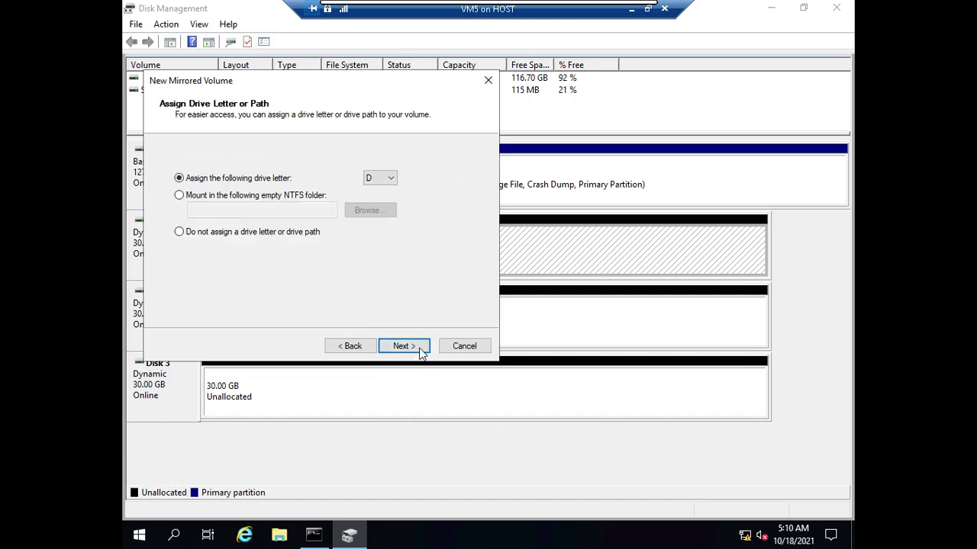
- Keep drive letter D for the mirrored volume, enable quick format with NTFS and finish creating it
left_click(412, 347)
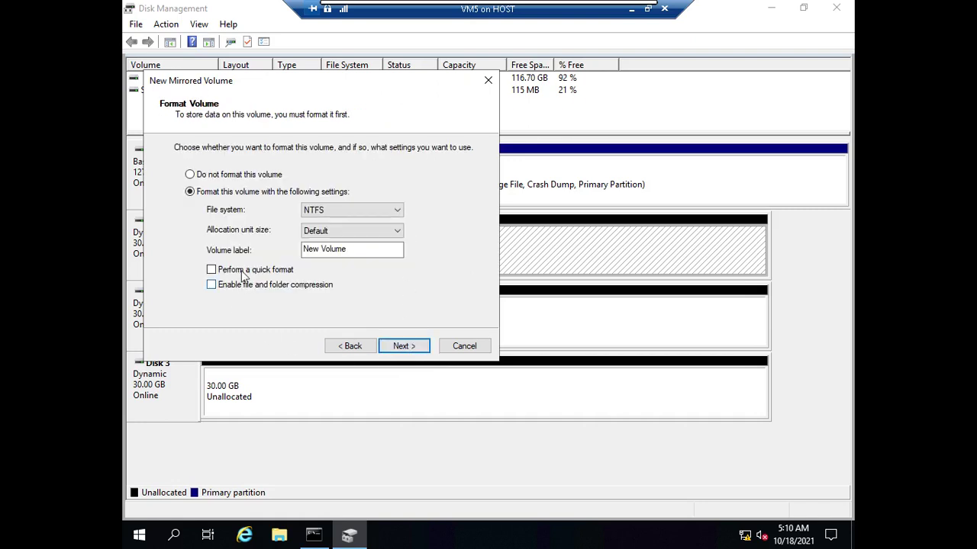
left_click(241, 271)
left_click(404, 346)
left_click(402, 345)
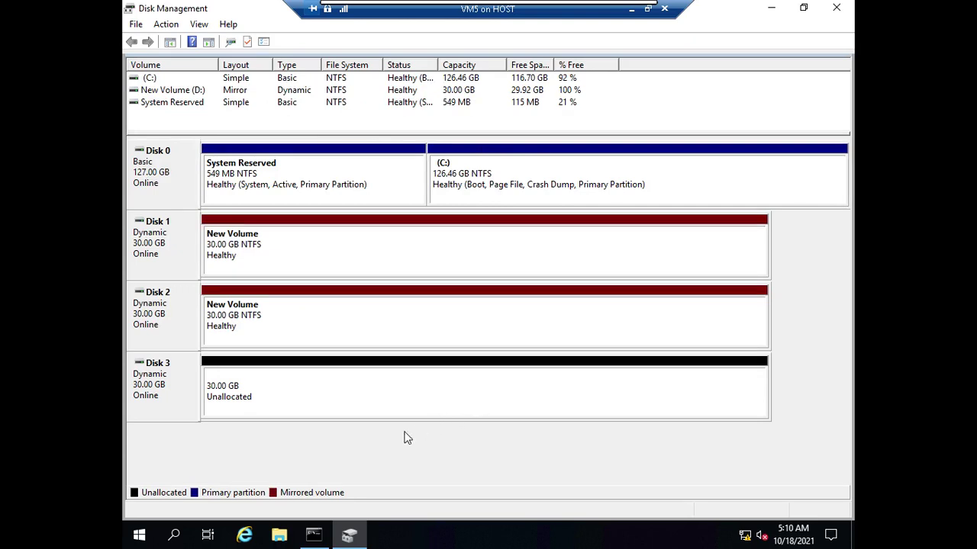
- Open New Volume (D:) in File Explorer and create a folder with the default name
left_click(280, 536)
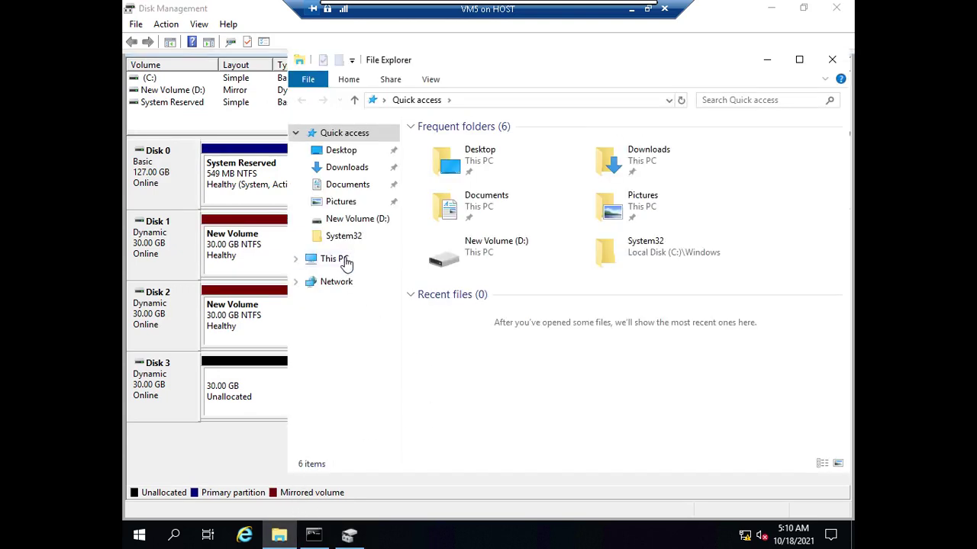
left_click(336, 259)
double_click(553, 386)
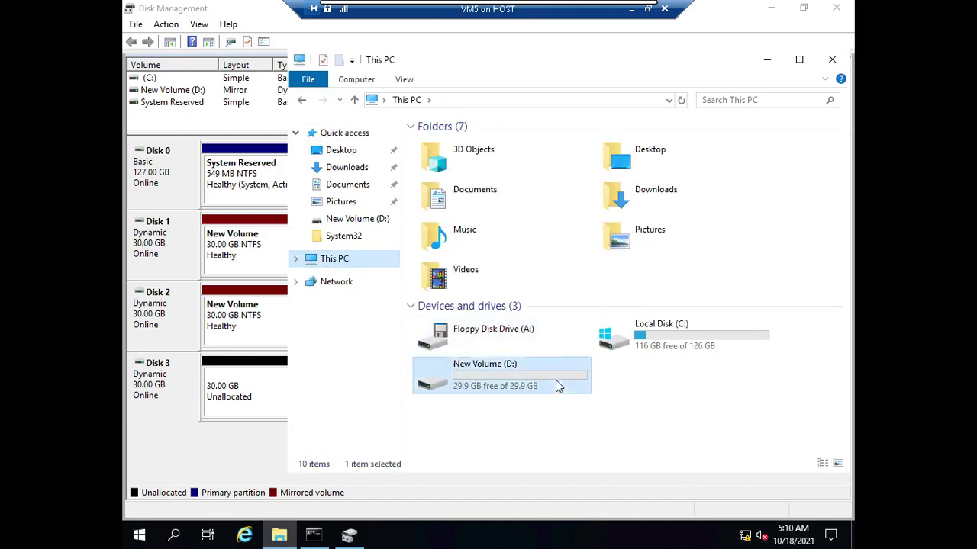
right_click(565, 300)
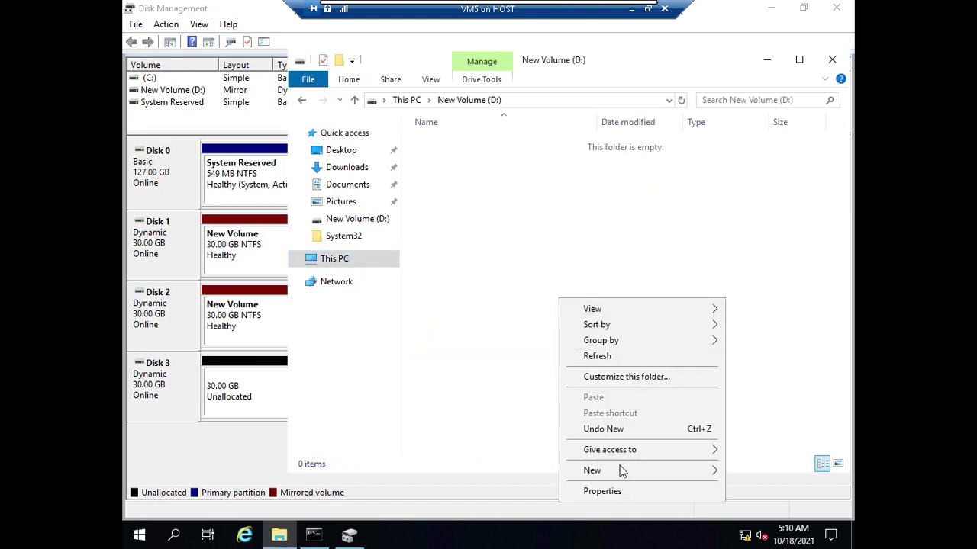
mouse_move(620, 470)
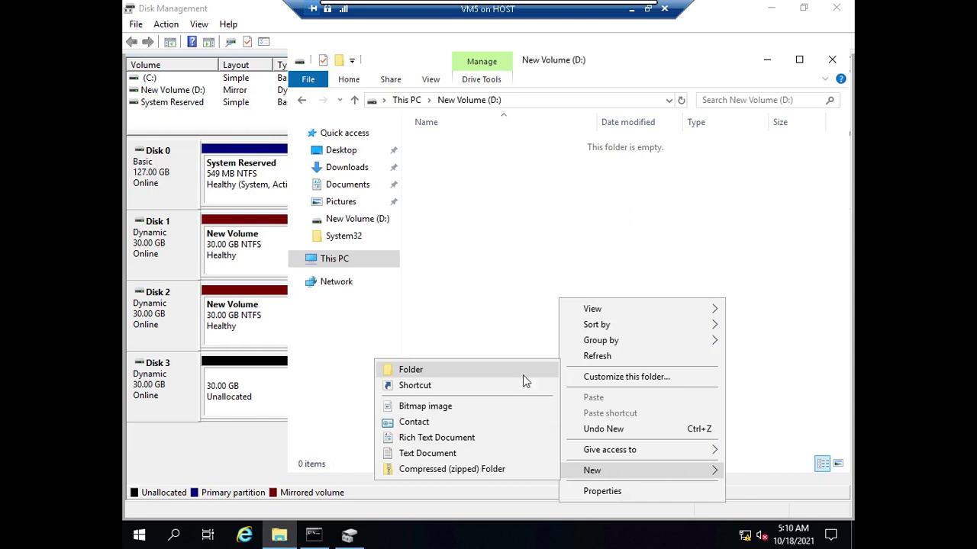
left_click(523, 375)
left_click(540, 358)
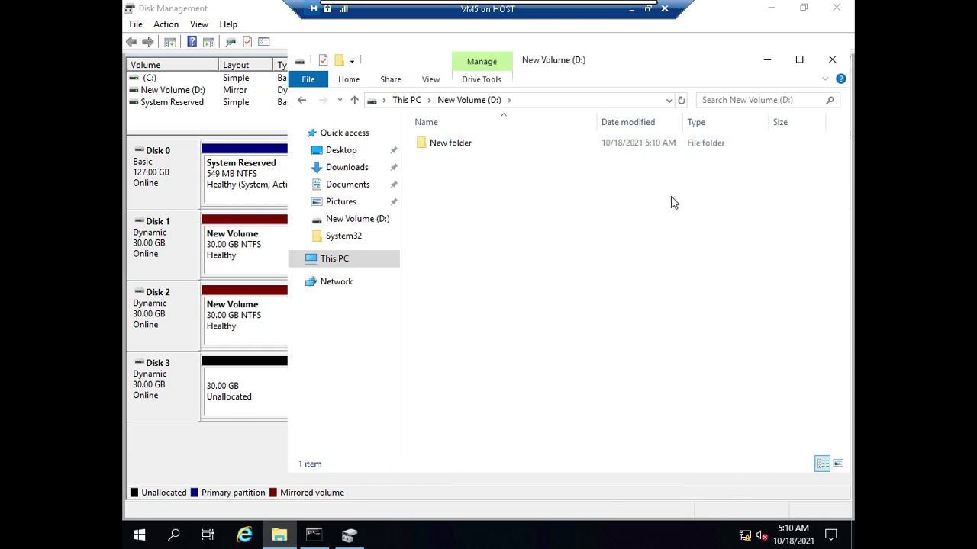
- Return to Disk Management and take Disk 1 offline to simulate a disk failure
left_click(770, 8)
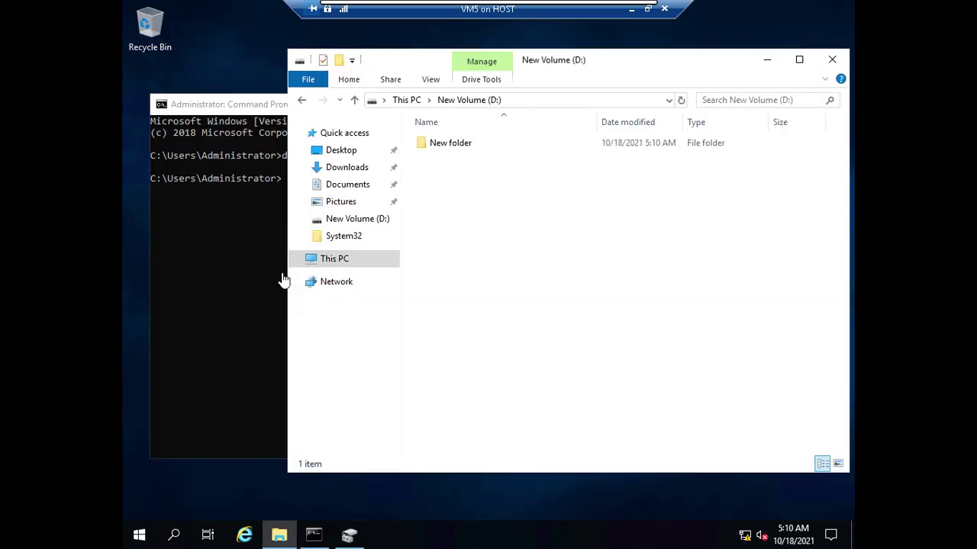
left_click(349, 534)
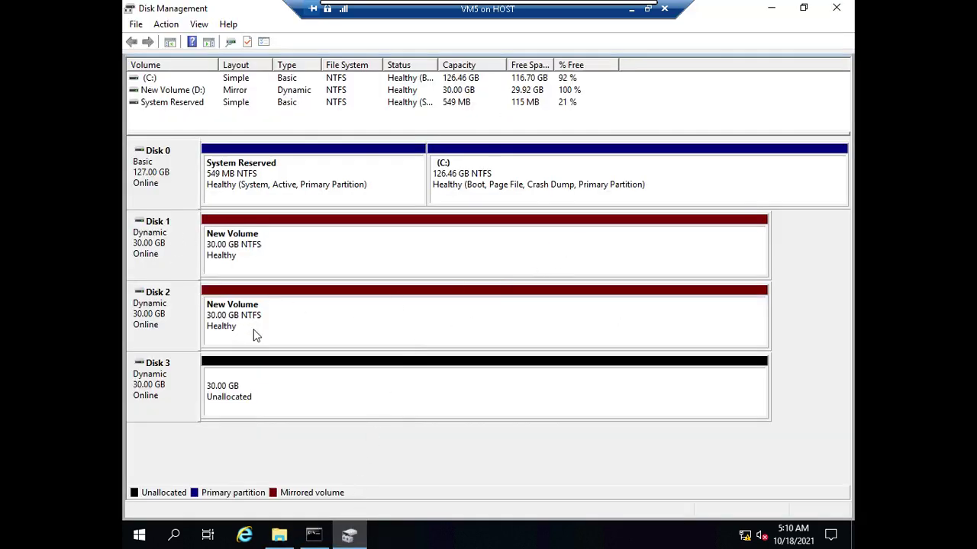
left_click(321, 249)
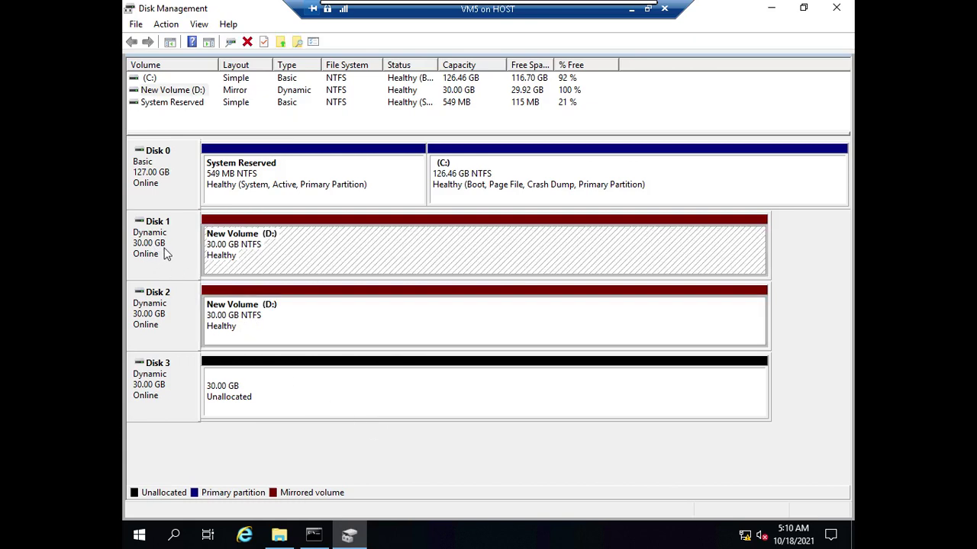
right_click(165, 250)
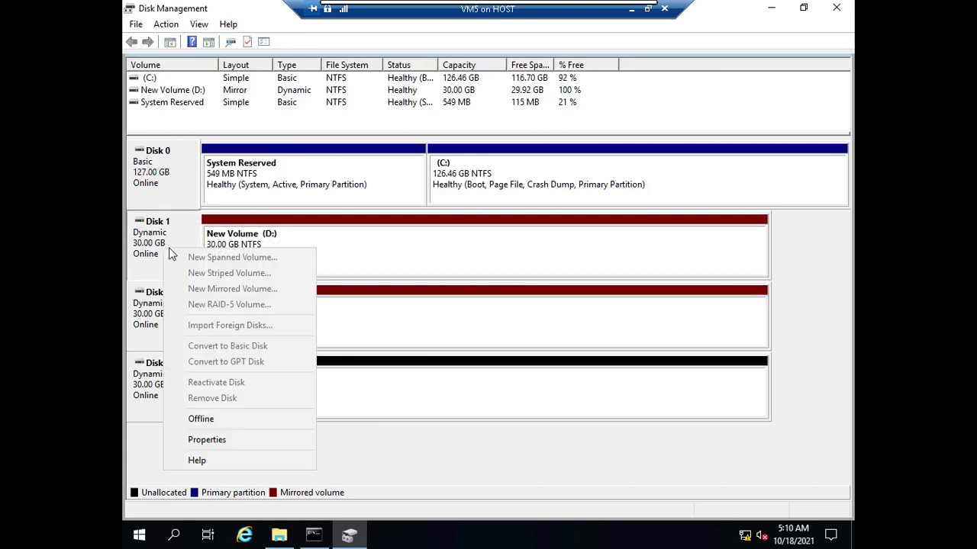
left_click(250, 419)
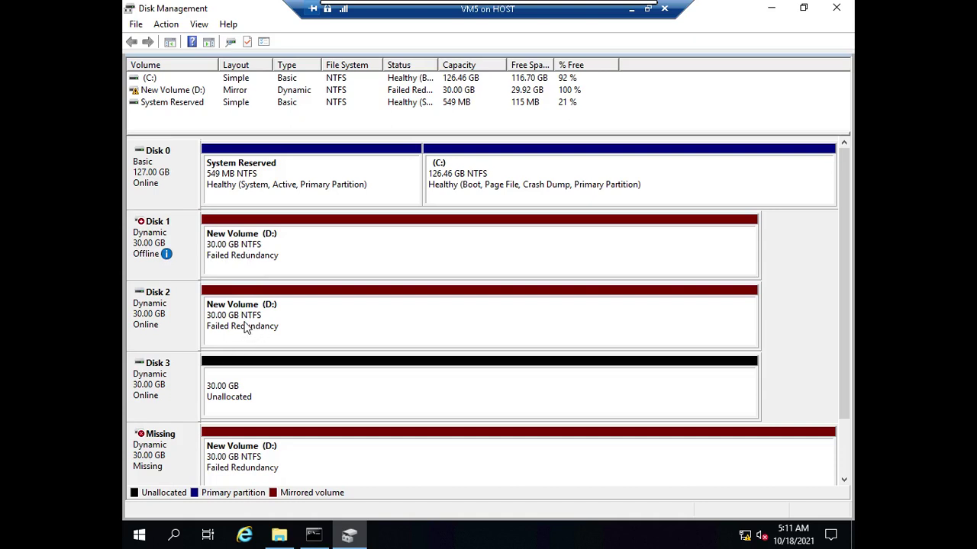
- Reopen New Volume (D:) in File Explorer and create a second folder with the default name
left_click(280, 535)
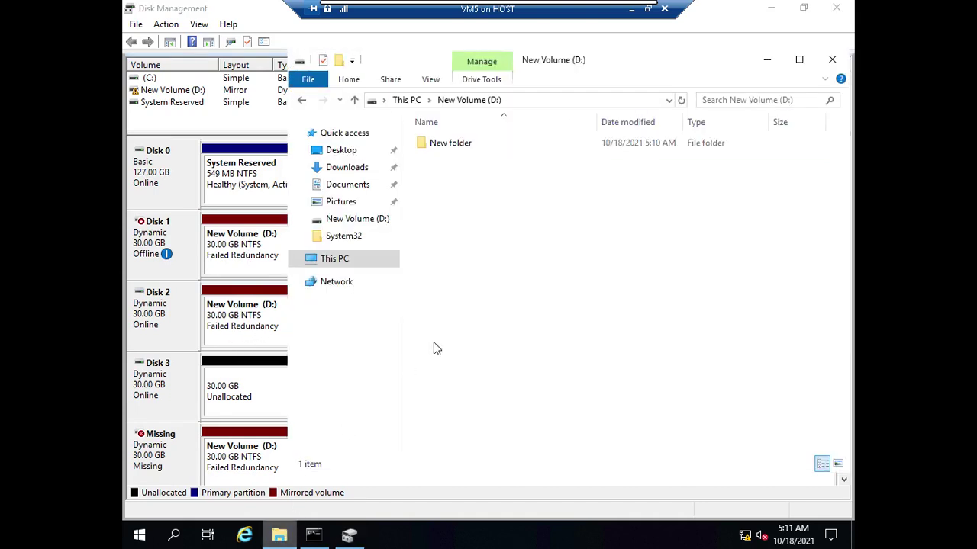
left_click(301, 100)
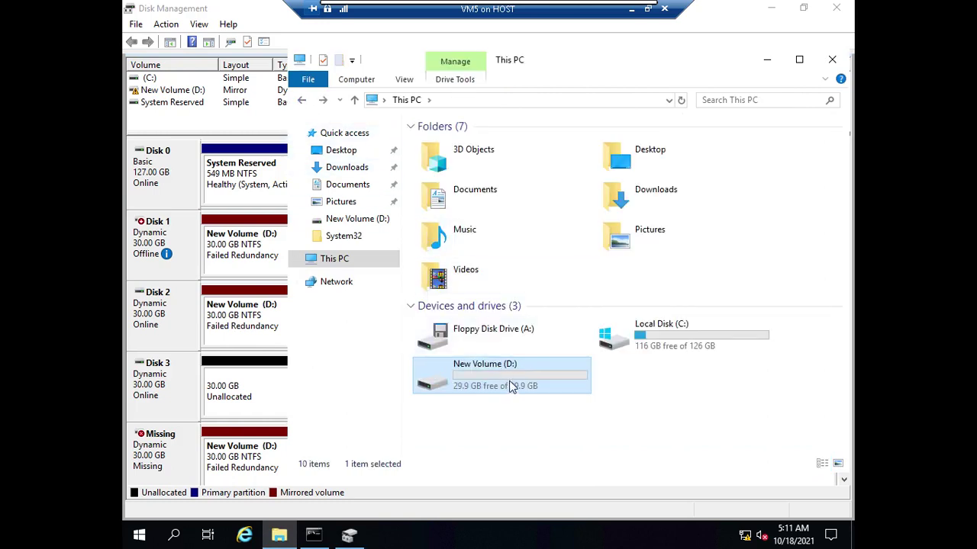
double_click(511, 387)
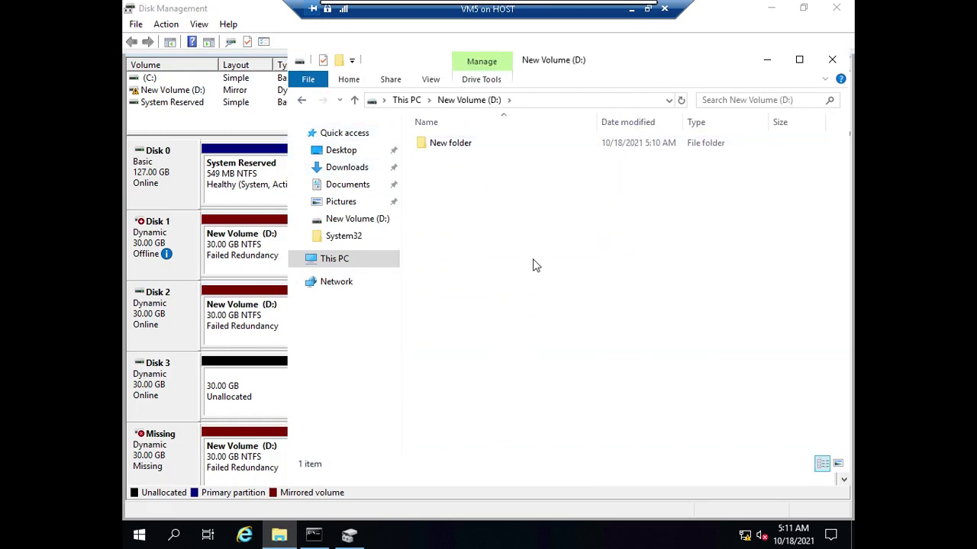
right_click(518, 277)
mouse_move(603, 451)
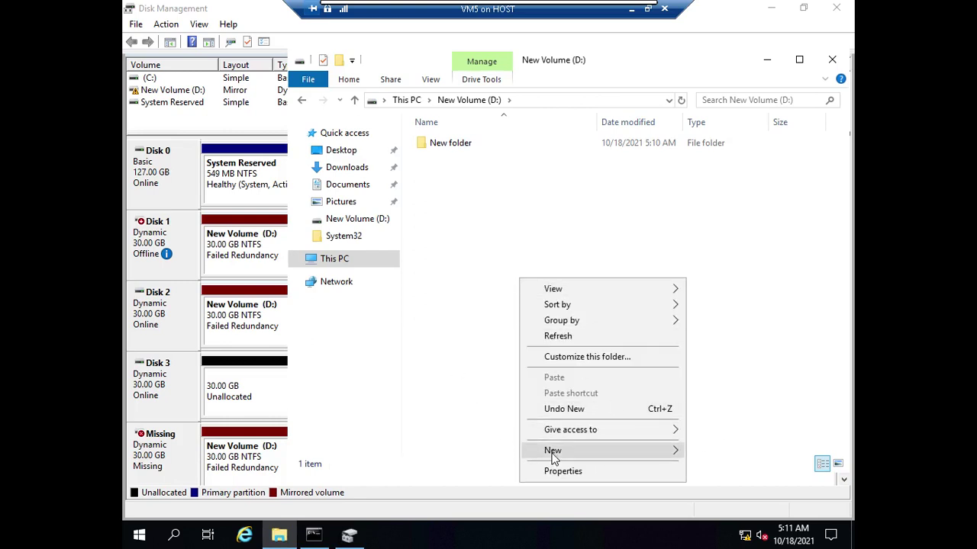
mouse_move(527, 452)
left_click(435, 348)
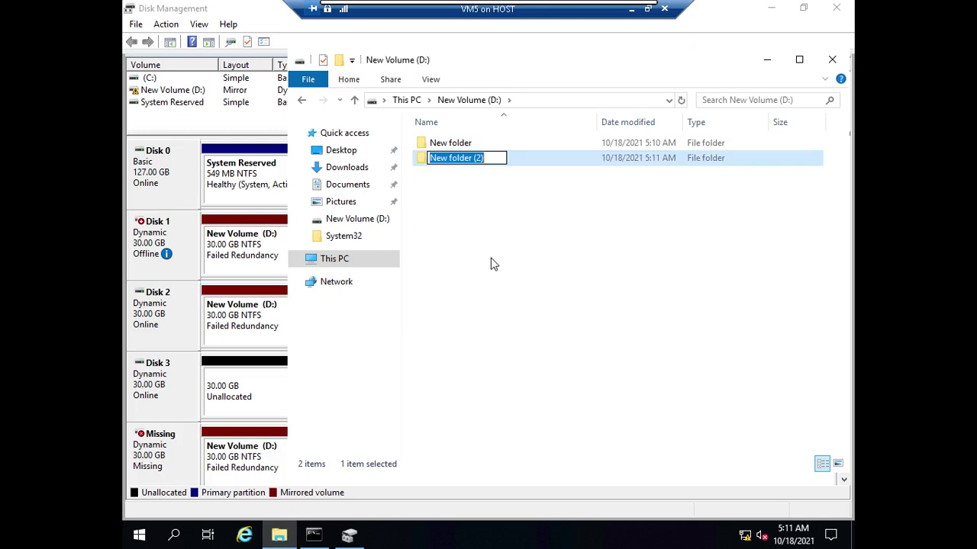
left_click(431, 188)
- Return to Disk Management and bring Disk 1 back online
left_click(771, 8)
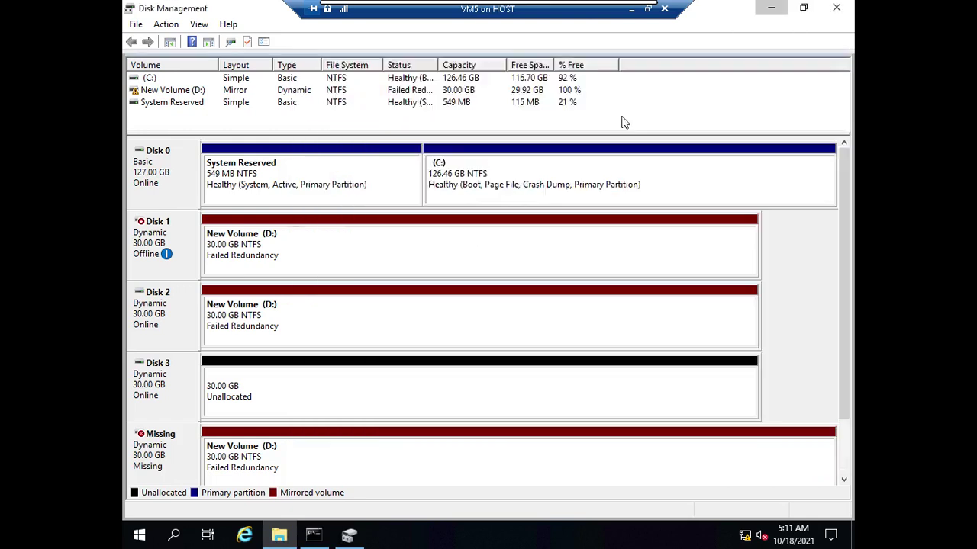
left_click(348, 534)
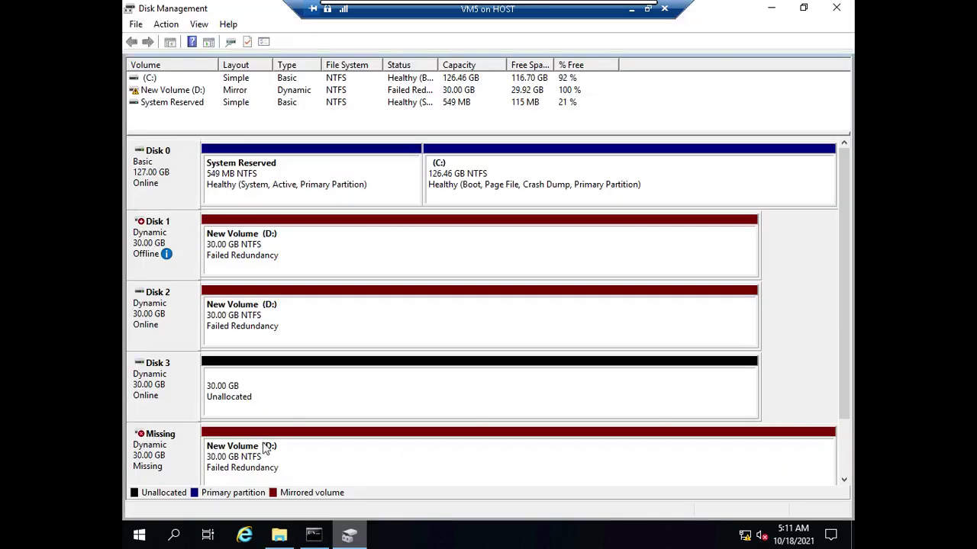
left_click(172, 241)
right_click(174, 236)
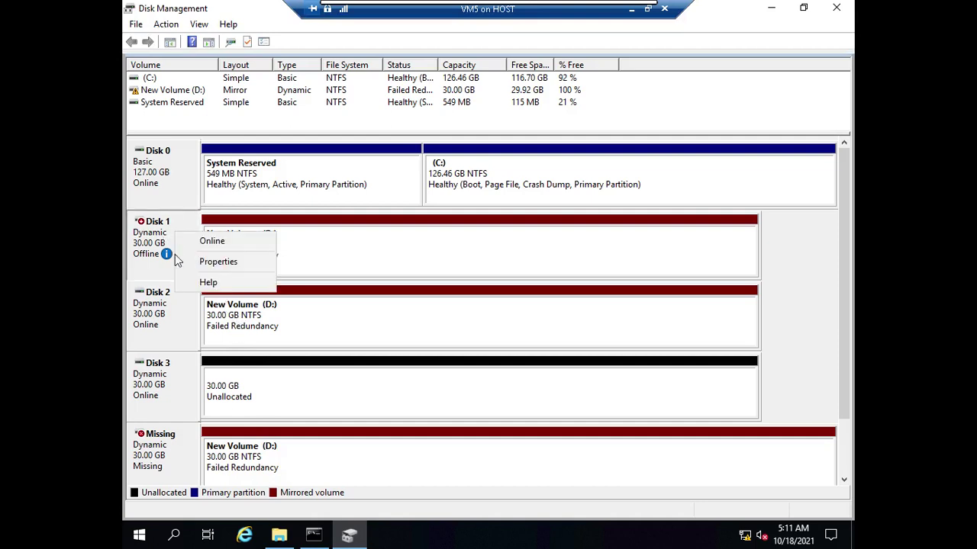
left_click(222, 241)
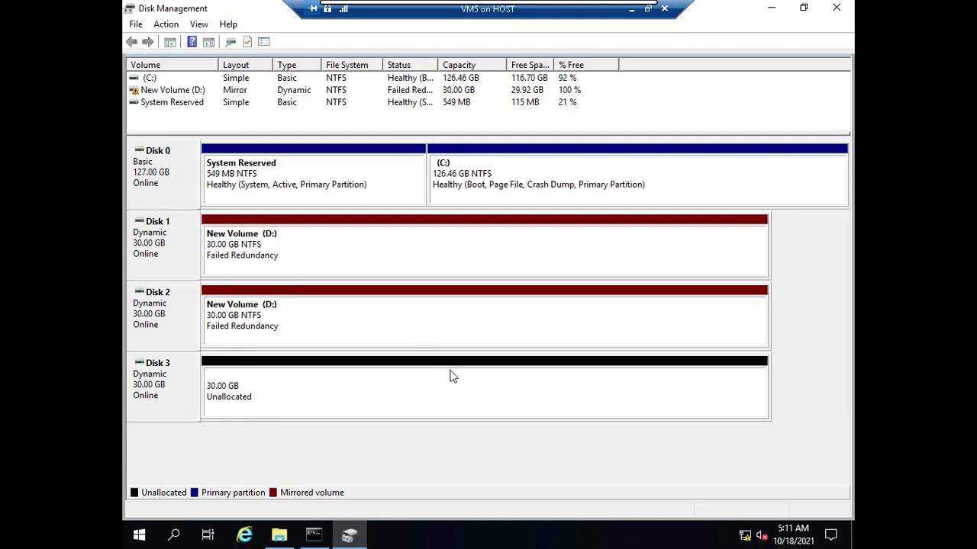
- Reactivate the mirrored volume D: from its Disk 1 half and accept the chkdsk recommendation
left_click(351, 309)
left_click(358, 256)
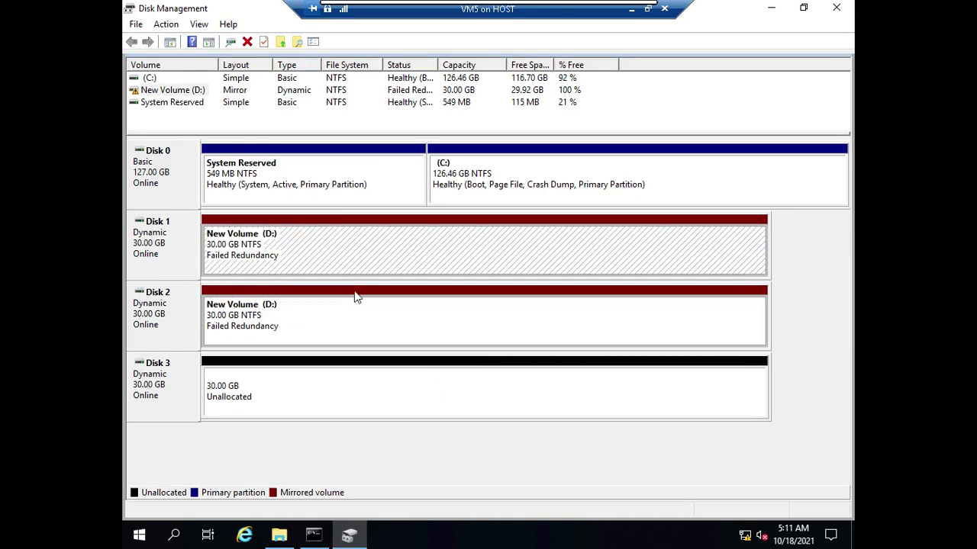
left_click(356, 294)
right_click(319, 261)
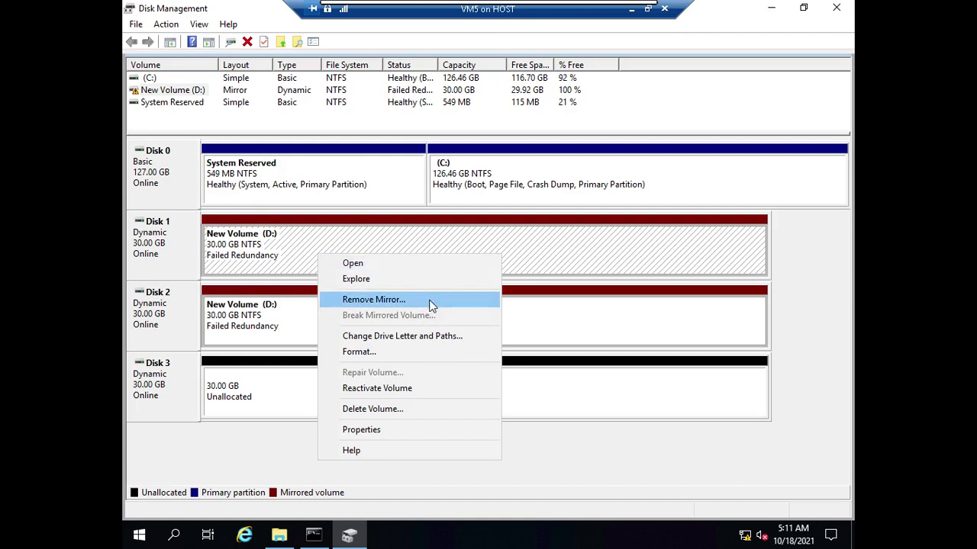
left_click(411, 394)
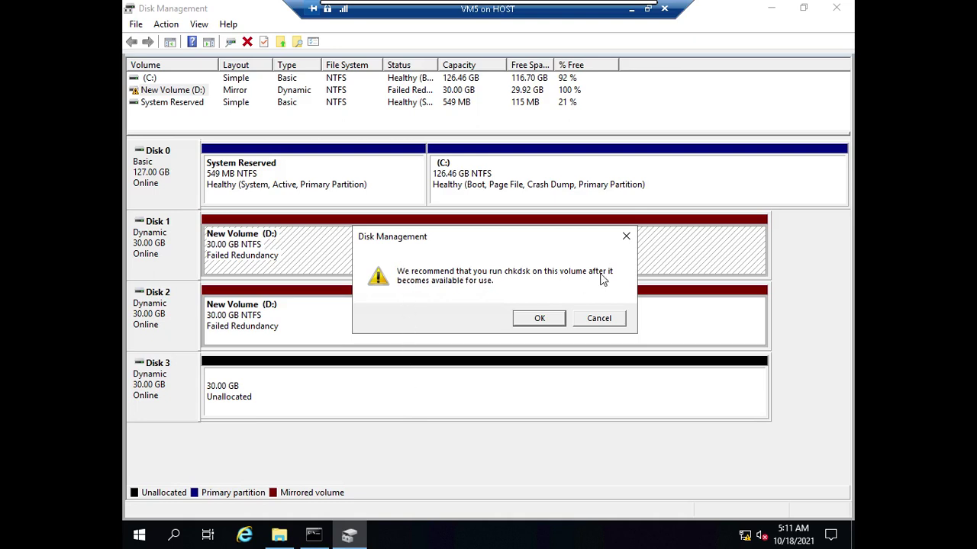
left_click(539, 319)
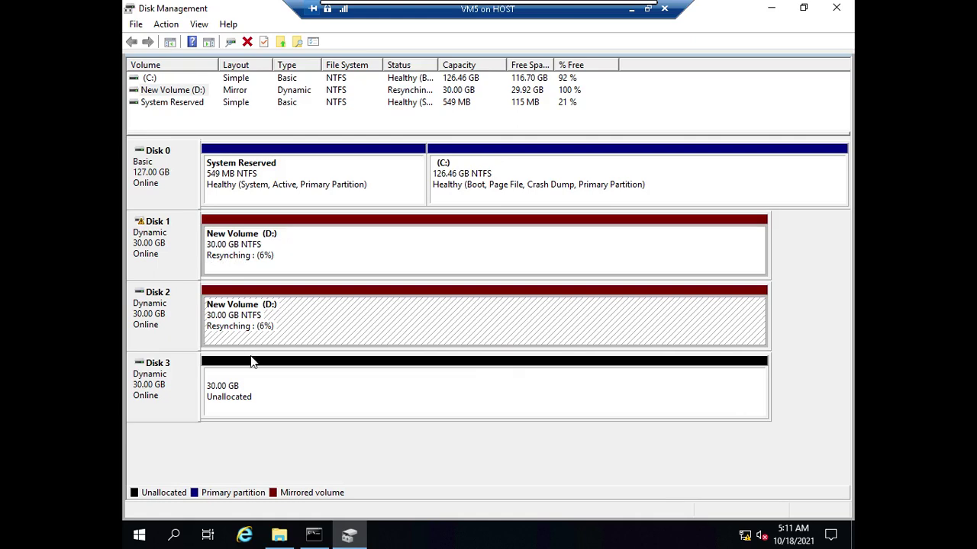
- Switch to SMART Notebook, go to the server disk diagram page and erase the handwritten 1 2 3 4 5 beside the folder
left_click(622, 14)
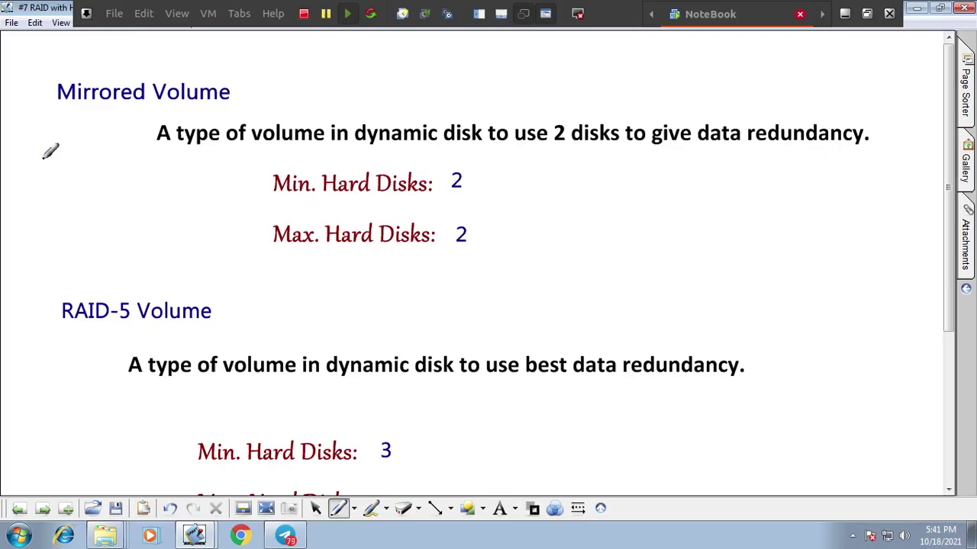
left_click(43, 508)
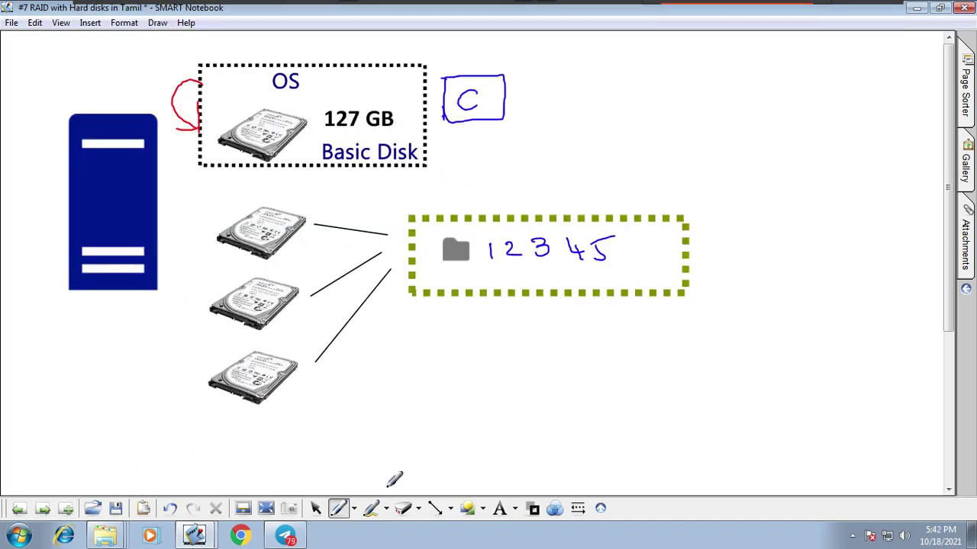
left_click(416, 509)
left_click(418, 497)
left_click(460, 268)
left_click_drag(455, 252, 723, 252)
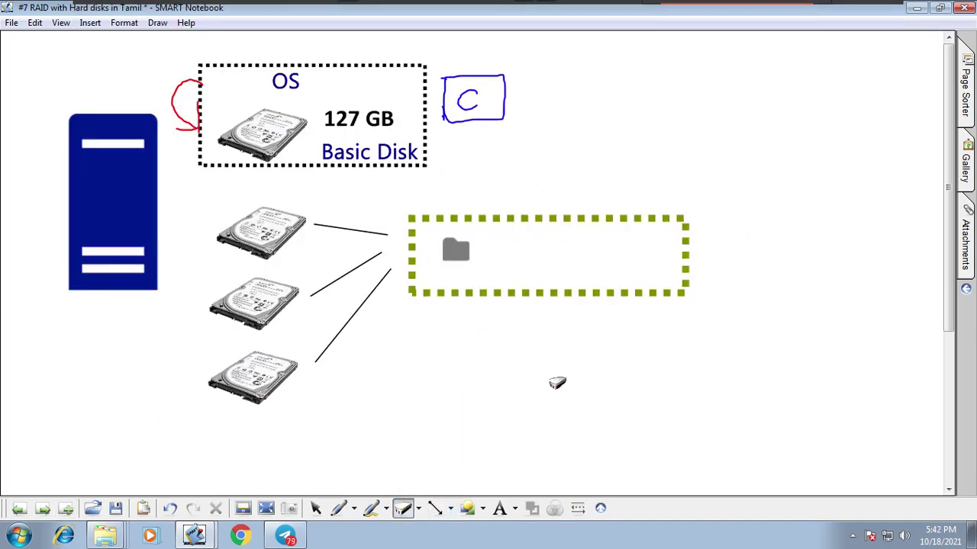
- Move the lowest hard disk picture away to below the server and delete the connector line it had to the dotted box
left_click(315, 508)
left_click(258, 365)
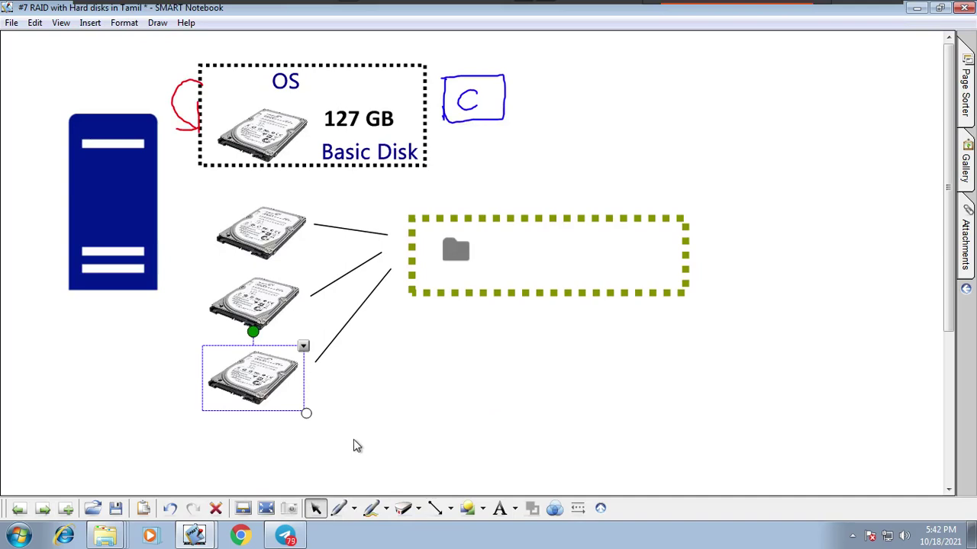
left_click_drag(258, 385, 109, 405)
left_click(337, 335)
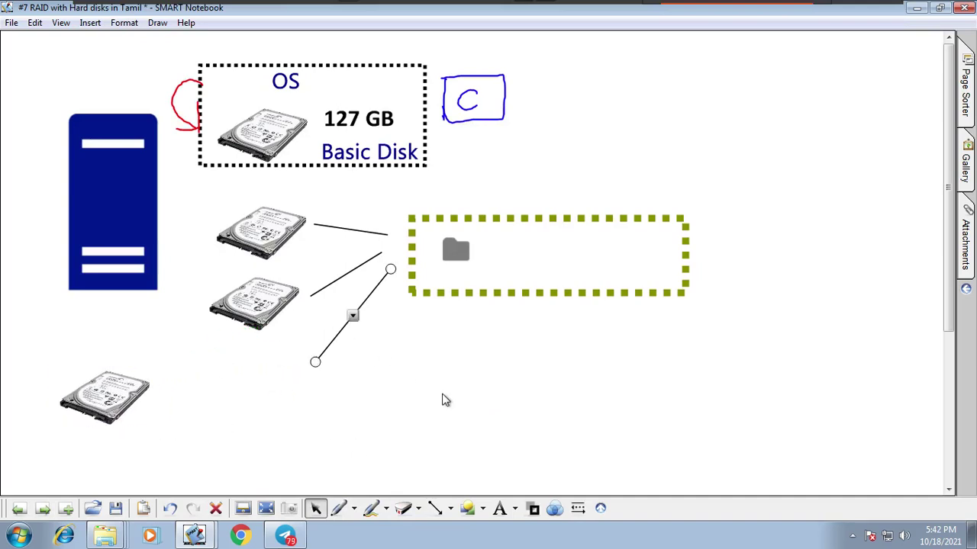
key("Delete")
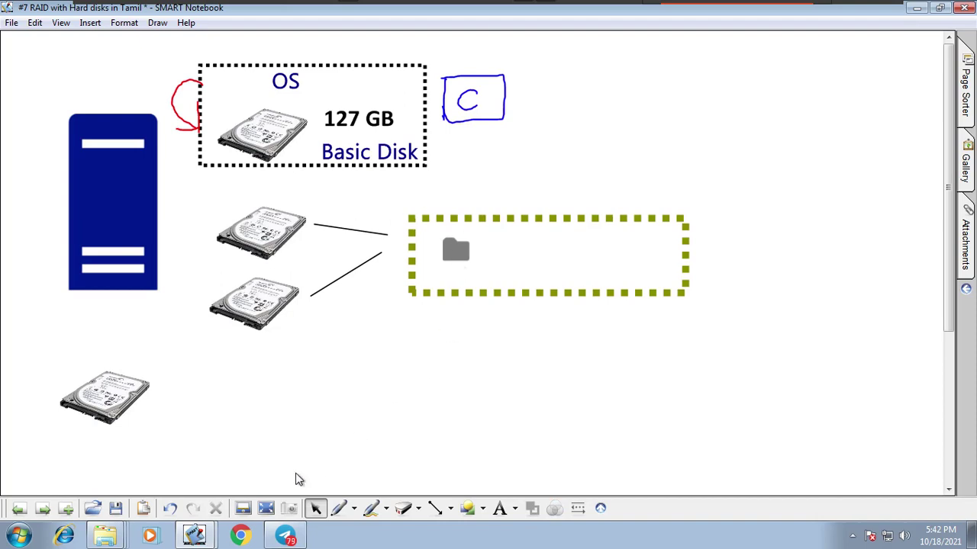
- Move the folder out of the green dotted box to beside the upper data disk and place a clone beside the lower one
left_click(338, 508)
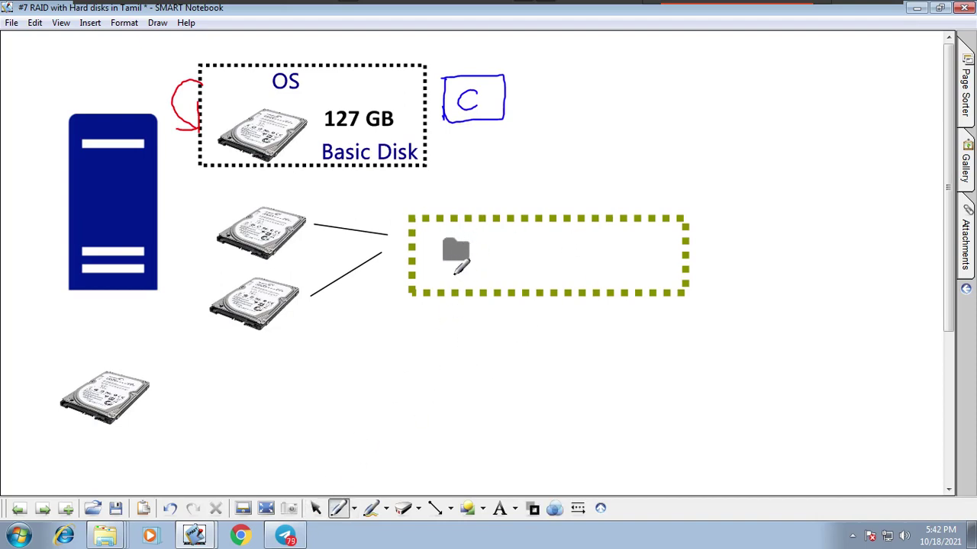
left_click(316, 509)
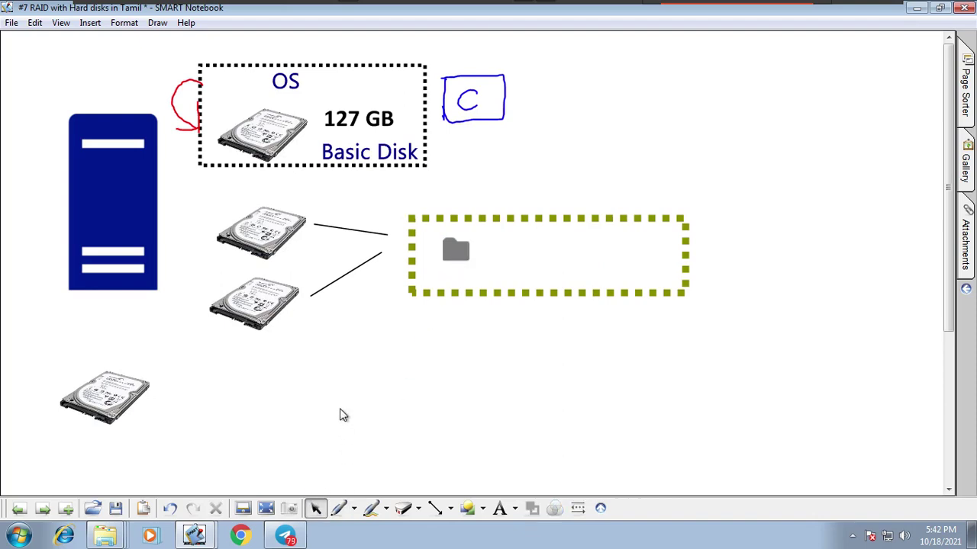
mouse_move(444, 252)
left_mouse_down()
mouse_move(330, 216)
mouse_move(340, 196)
left_mouse_up()
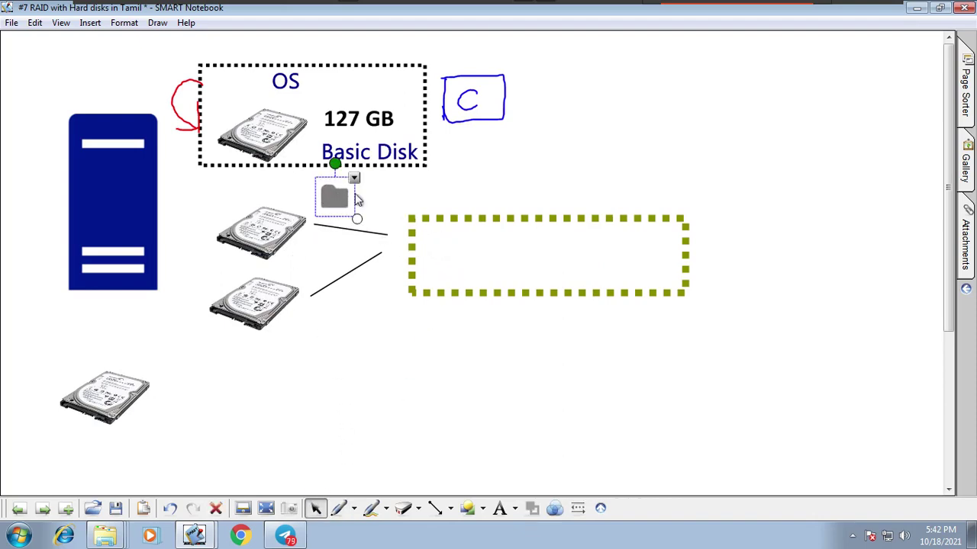
left_click(359, 182)
left_click(390, 188)
left_click_drag(371, 229, 330, 313)
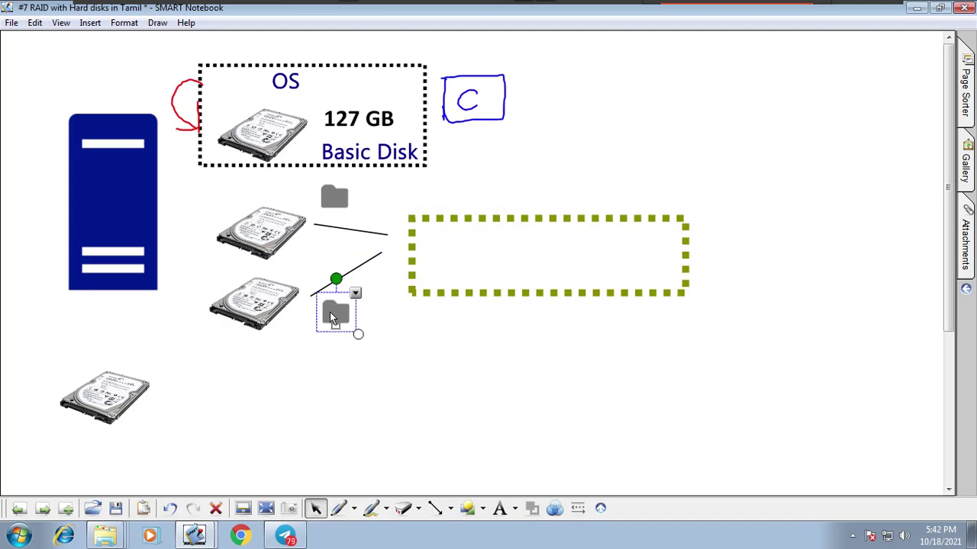
- Clone the upper disk's folder and place the copy inside the green dotted box
left_click(336, 197)
left_click(359, 182)
left_click(390, 188)
left_click_drag(371, 230, 472, 263)
left_click(437, 352)
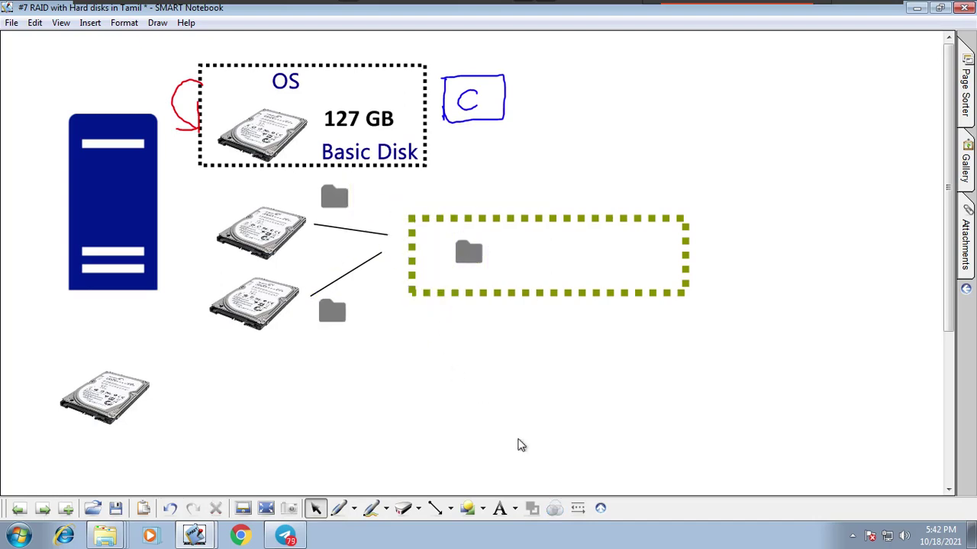
- Cover the upper data disk and its folder with thick black highlighter strokes to show a failed disk
left_click(354, 508)
left_click(388, 482)
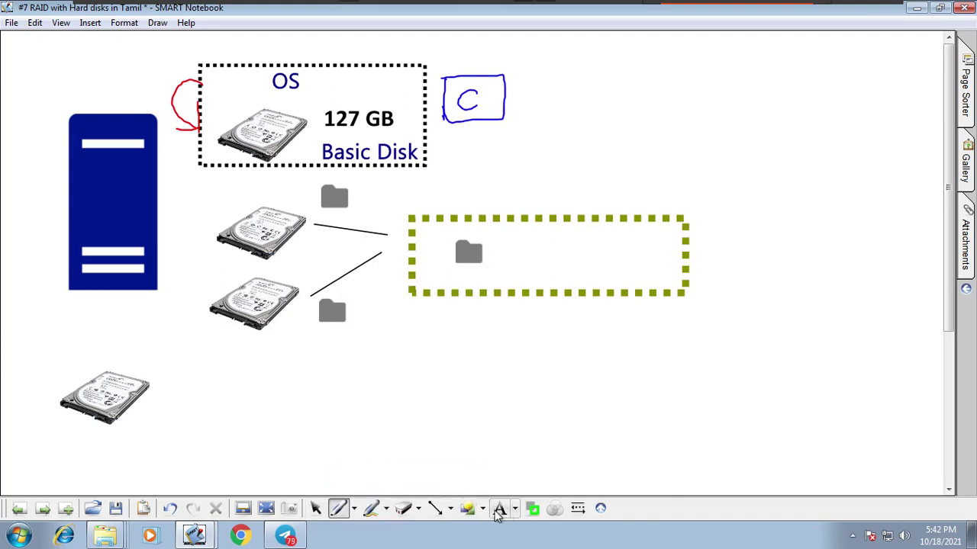
left_click(533, 508)
left_click(532, 421)
mouse_move(344, 203)
left_mouse_down()
mouse_move(329, 188)
mouse_move(227, 227)
mouse_move(370, 226)
mouse_move(242, 205)
mouse_move(366, 205)
left_mouse_up()
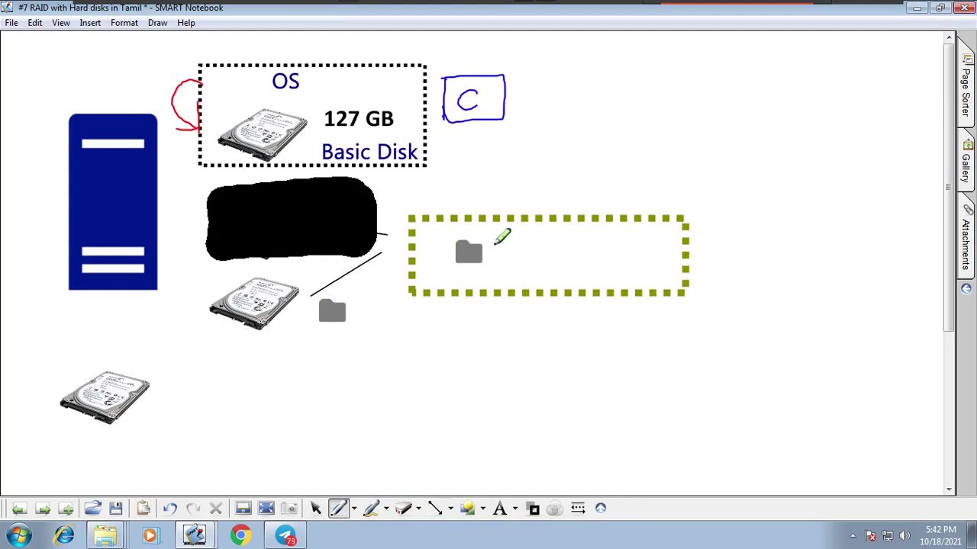
- Handwrite "Redundancy" with the pink pen above the green dotted box and underline it
left_click(354, 509)
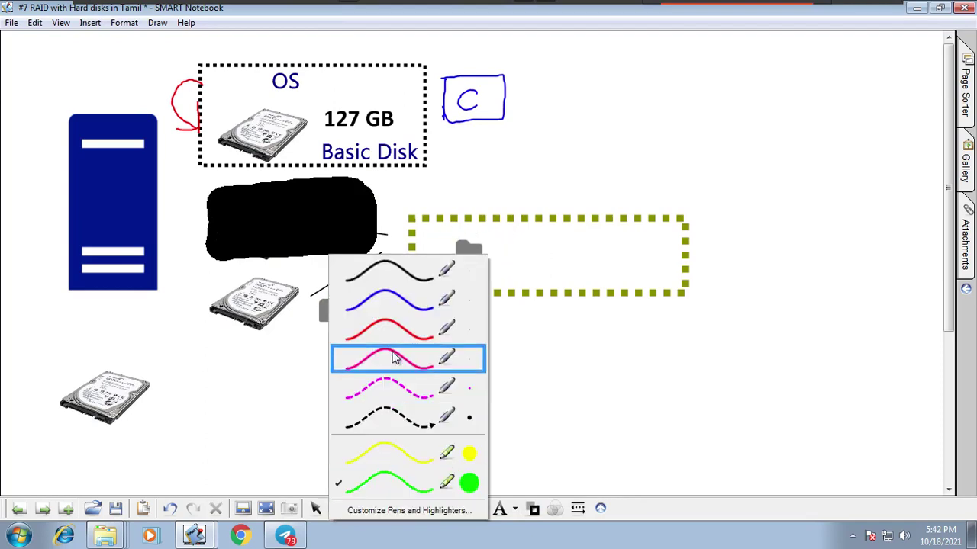
left_click(381, 358)
mouse_move(591, 114)
left_mouse_down()
mouse_move(586, 140)
mouse_move(599, 123)
mouse_move(646, 105)
mouse_move(658, 117)
mouse_move(680, 100)
mouse_move(705, 107)
mouse_move(773, 82)
mouse_move(785, 123)
left_mouse_up()
left_click_drag(552, 182, 796, 128)
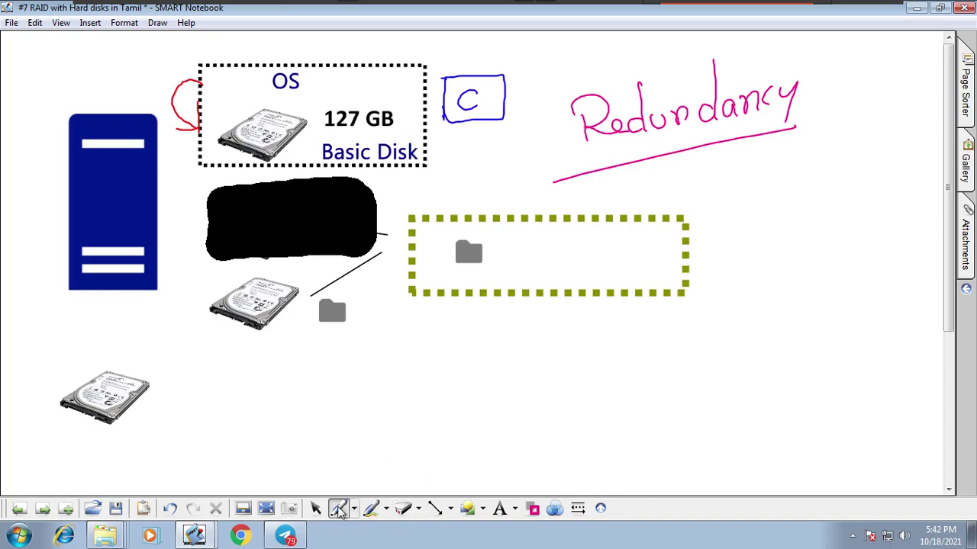
- Clone the folder beside the lower data disk and add a second folder inside the green dotted box as well
left_click(315, 508)
left_click(341, 317)
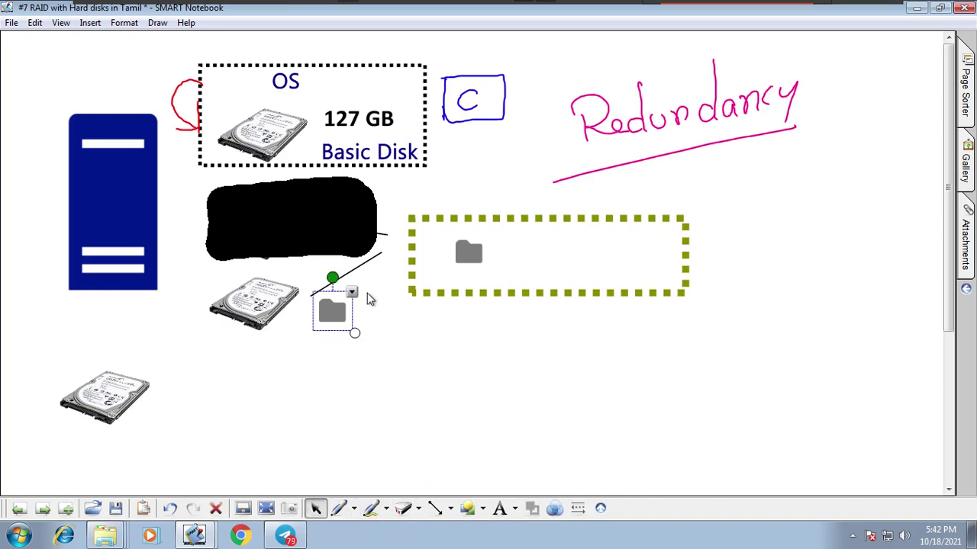
left_click(352, 291)
left_click(383, 34)
mouse_move(362, 357)
left_mouse_down()
mouse_move(507, 261)
mouse_move(366, 323)
left_mouse_up()
left_click(532, 239)
left_click(565, 239)
left_click(380, 375)
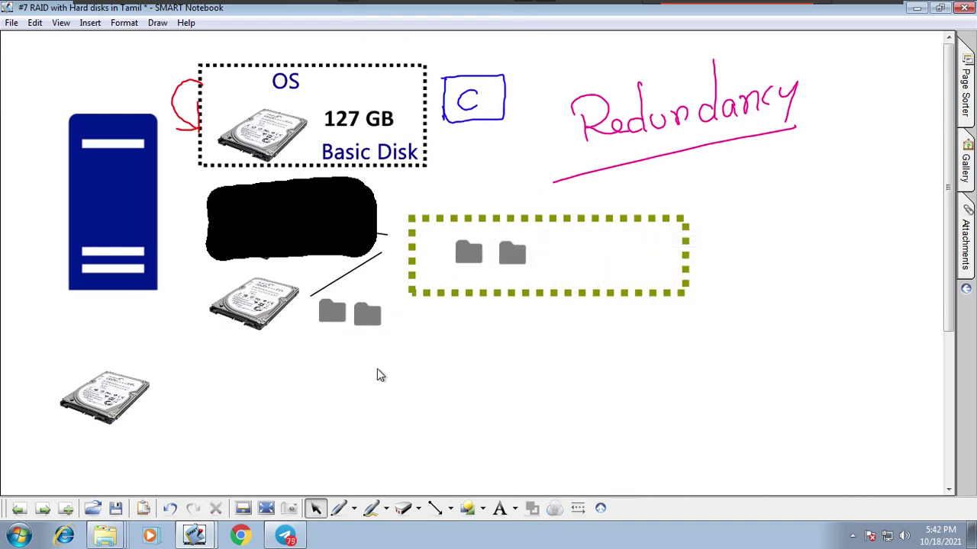
- Remove the black cover from the upper data disk and place a clone of the second folder beside that disk's folder
left_click_drag(332, 240, 535, 412)
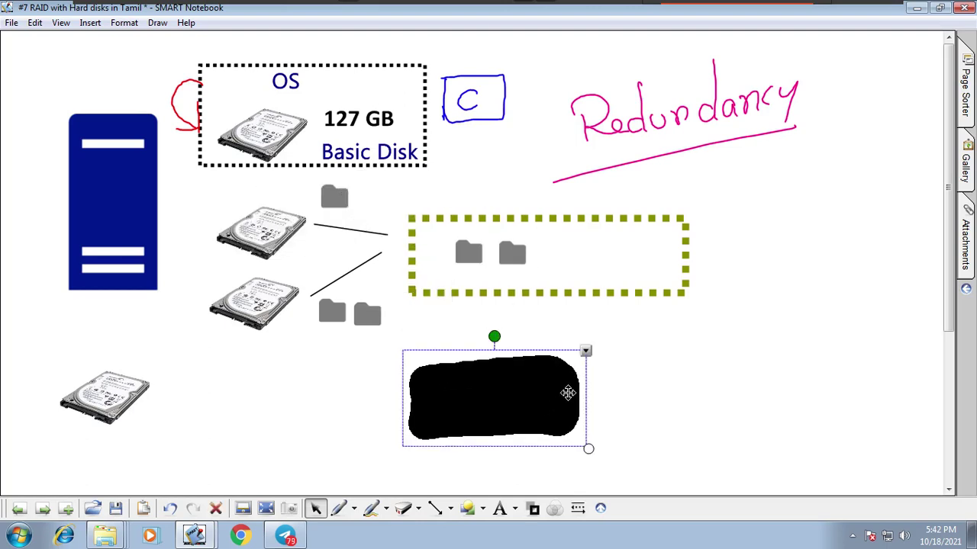
key("Delete")
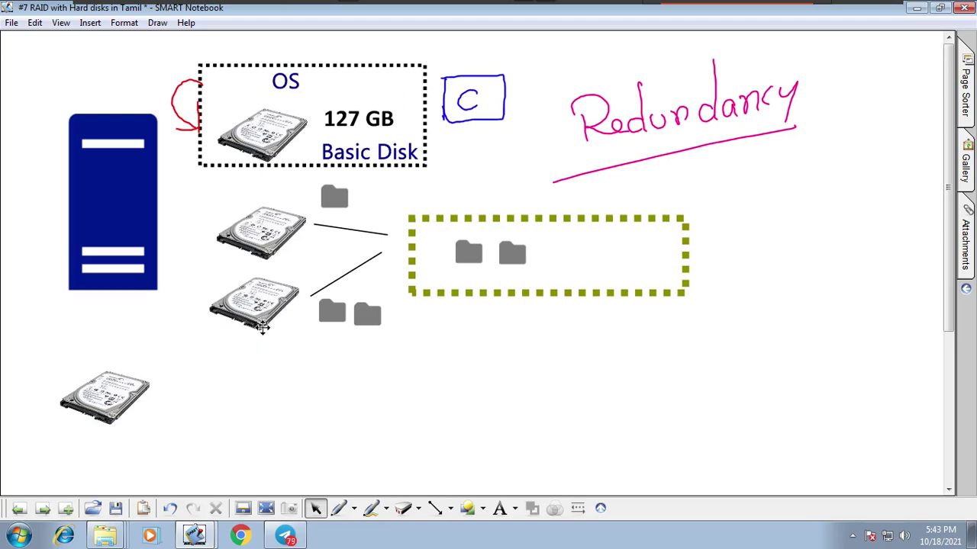
left_click(378, 314)
left_click(385, 294)
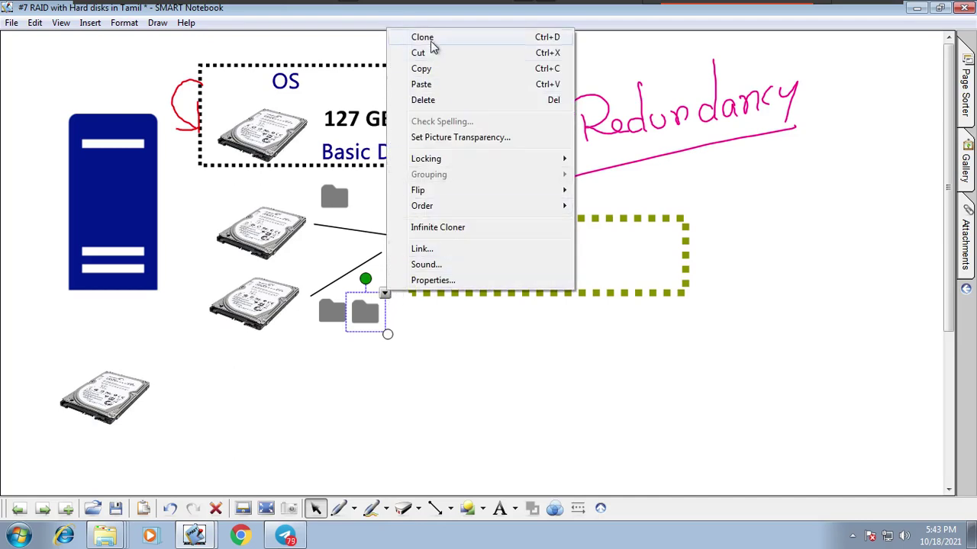
left_click(396, 34)
mouse_move(401, 347)
left_mouse_down()
mouse_move(351, 305)
mouse_move(369, 196)
left_mouse_up()
left_click(431, 379)
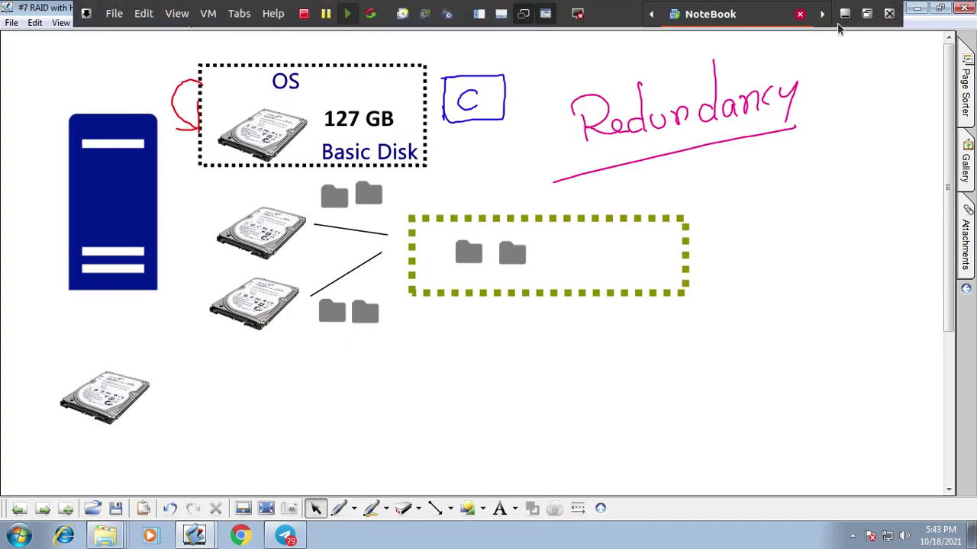
- Switch to the Remmina remote session and examine both halves of mirrored volume D: in Disk Management and its folders in File Explorer
left_click(845, 14)
left_click(25, 142)
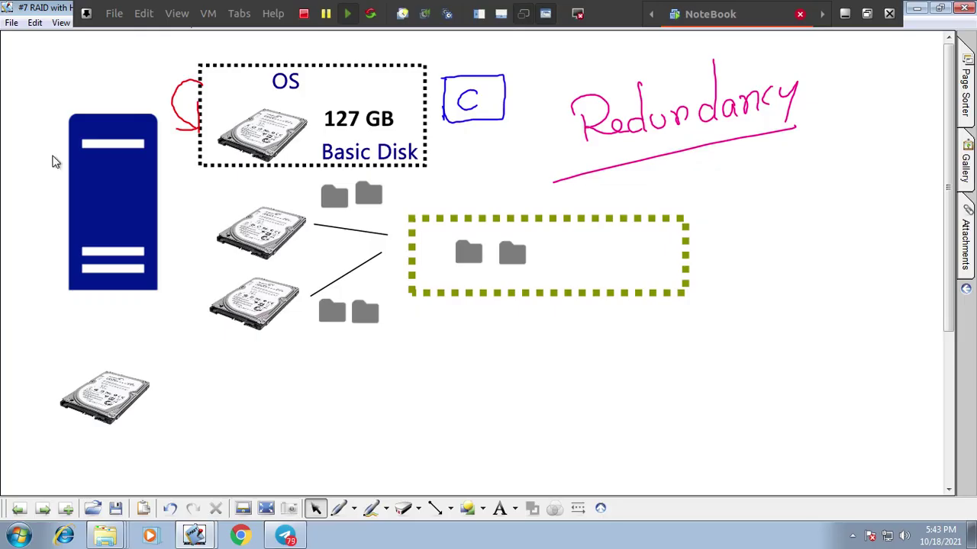
mouse_move(802, 5)
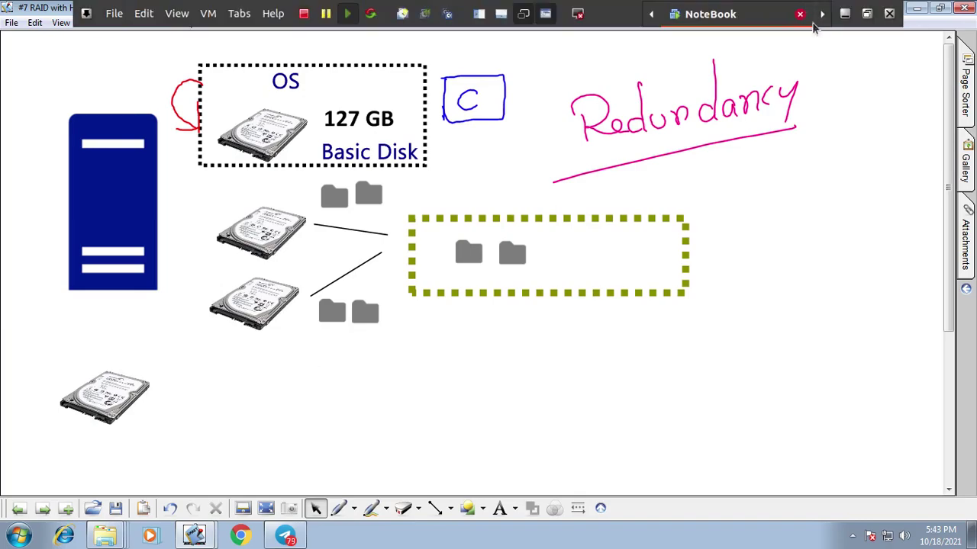
left_click(845, 15)
left_click(29, 245)
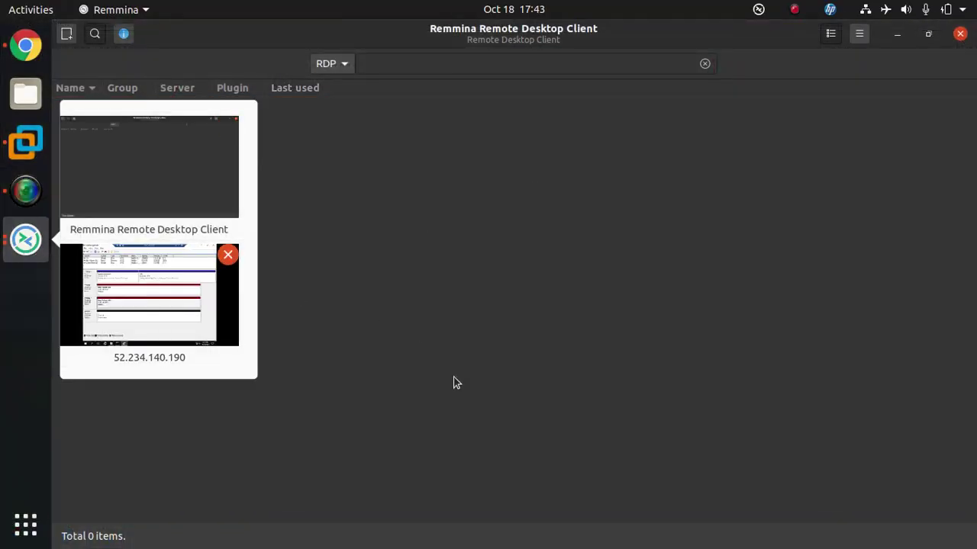
left_click(229, 336)
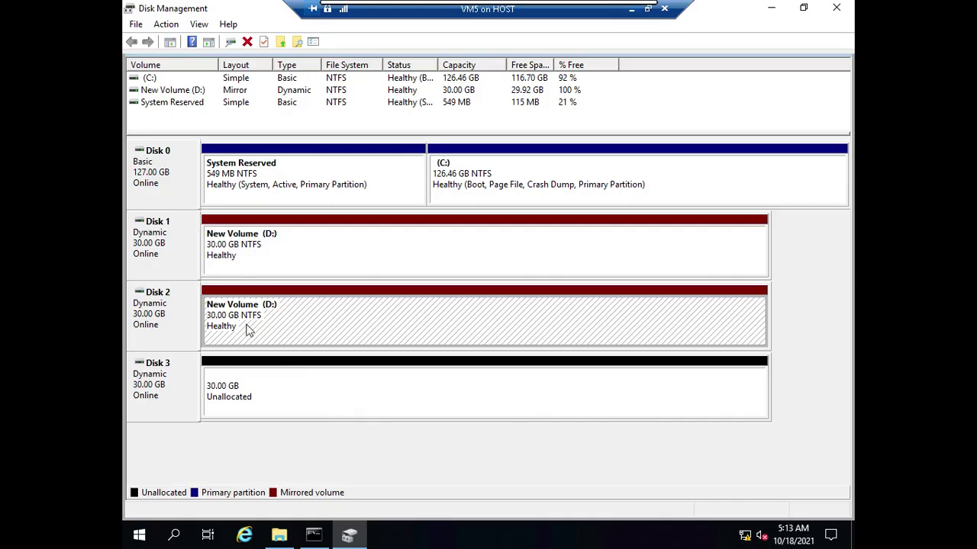
left_click(267, 246)
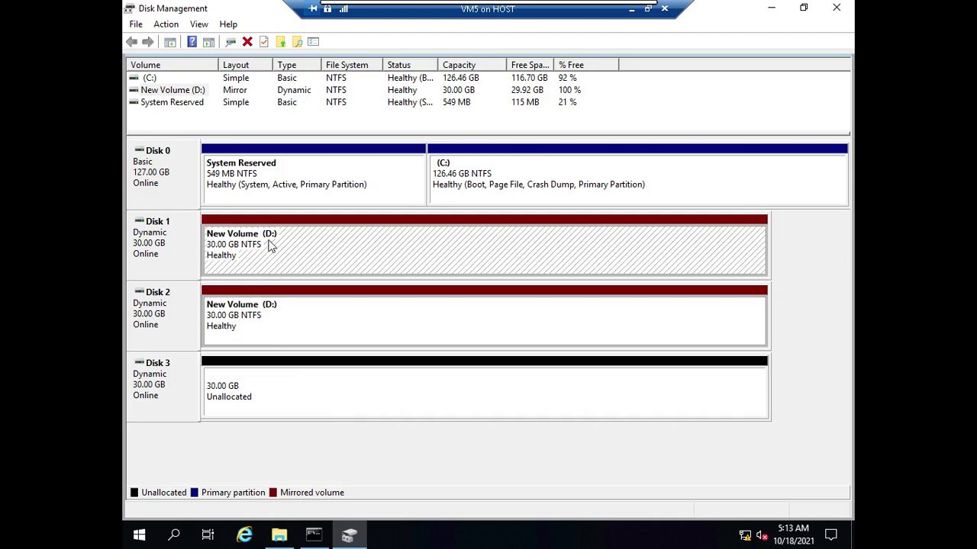
left_click(279, 536)
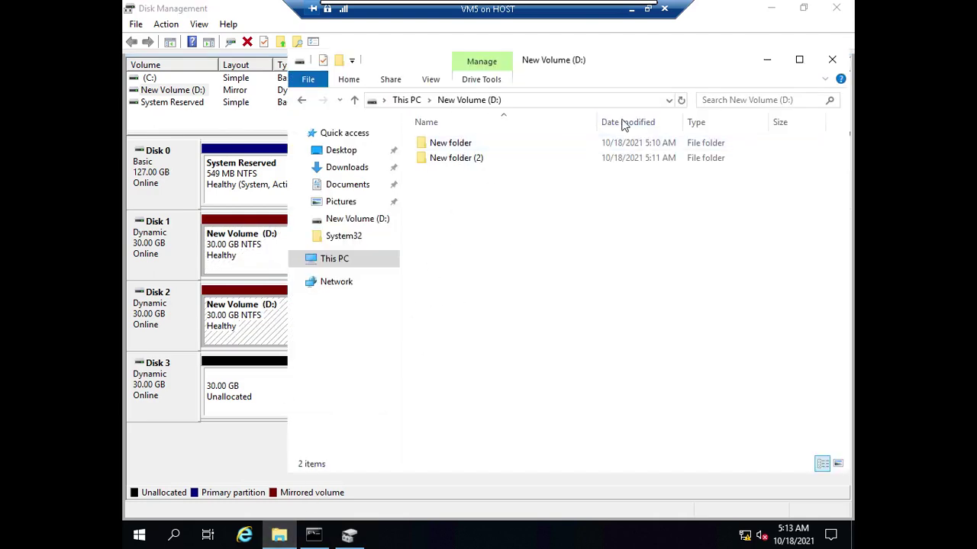
left_click(773, 9)
mouse_move(664, 9)
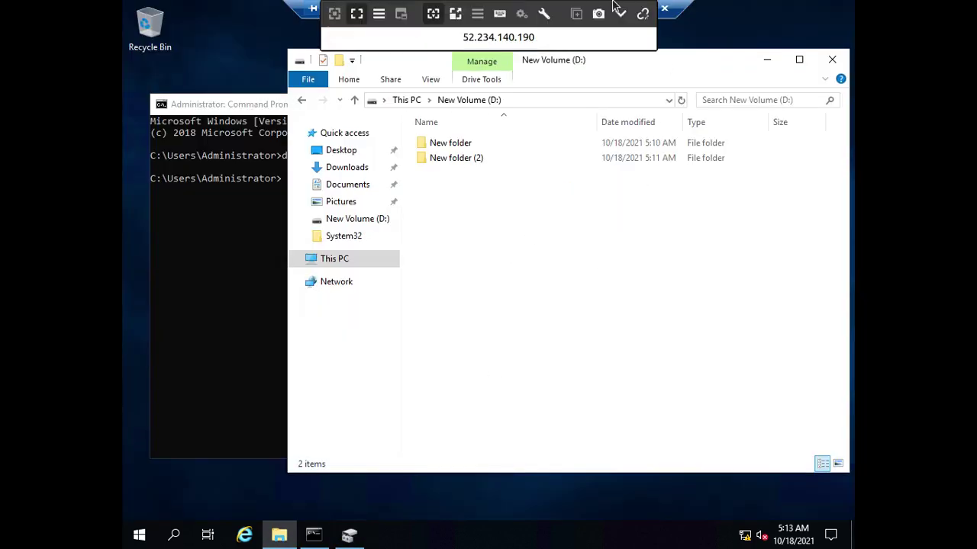
- Return to the SMART Notebook diagram and cover the lower data disk and its two folders with thick black highlighter strokes
left_click(625, 16)
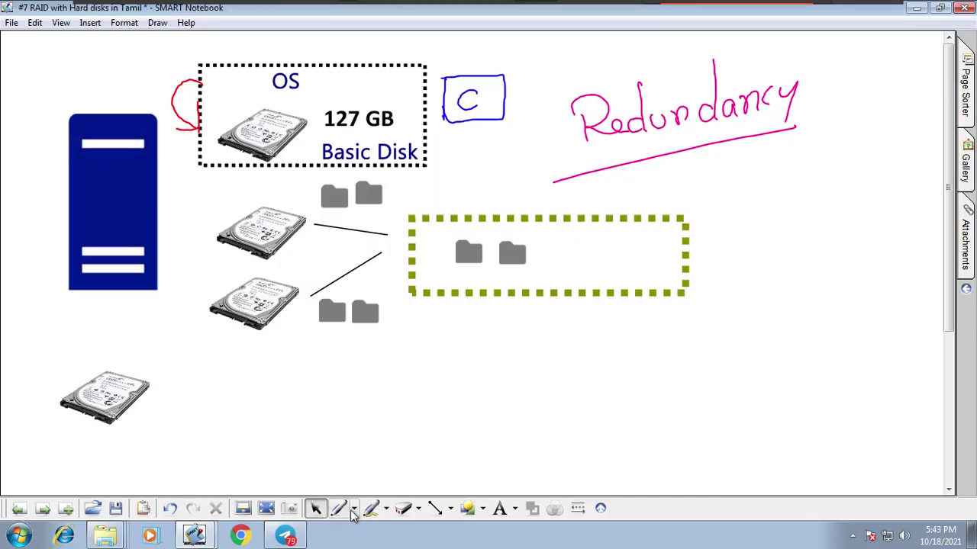
left_click(353, 509)
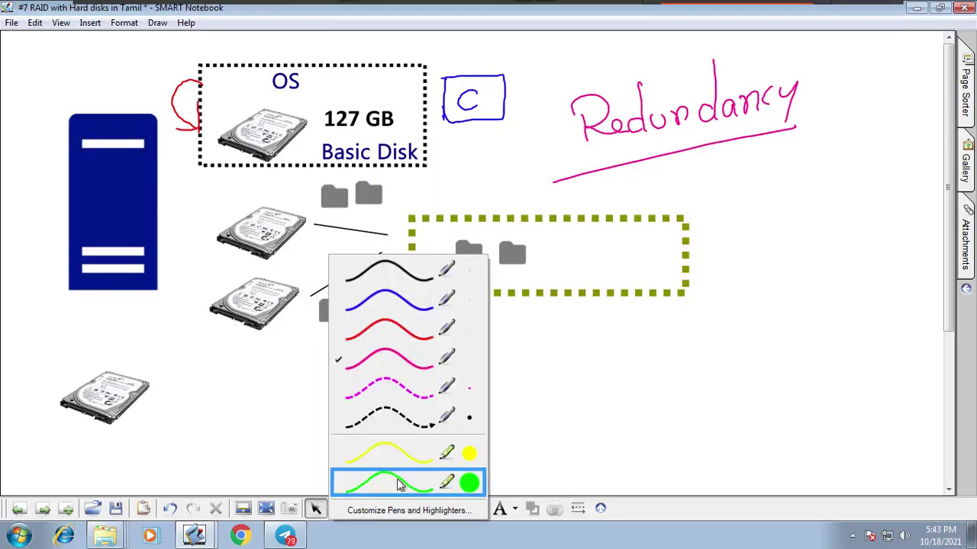
left_click(397, 453)
left_click(532, 509)
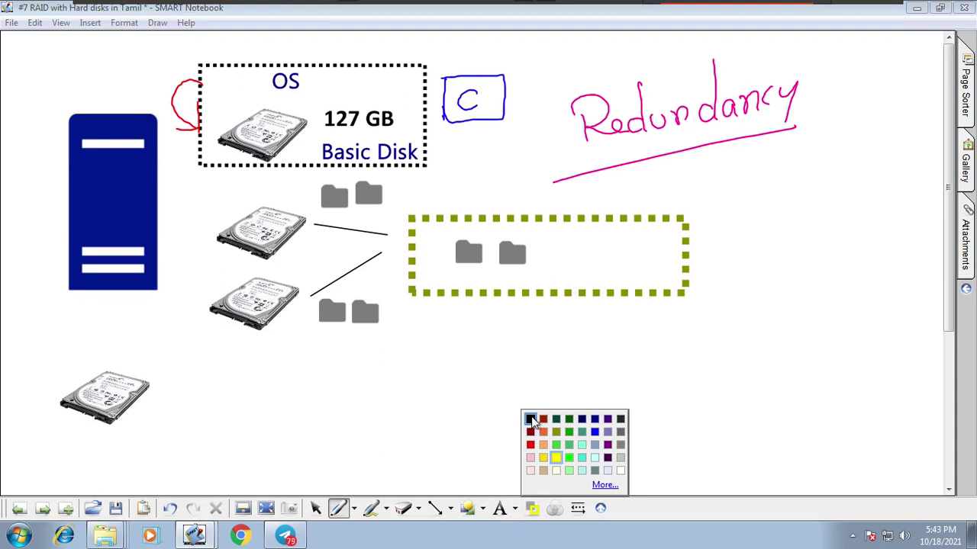
left_click(530, 419)
mouse_move(345, 290)
left_mouse_down()
mouse_move(224, 311)
mouse_move(364, 311)
mouse_move(222, 291)
mouse_move(366, 280)
mouse_move(387, 308)
left_mouse_up()
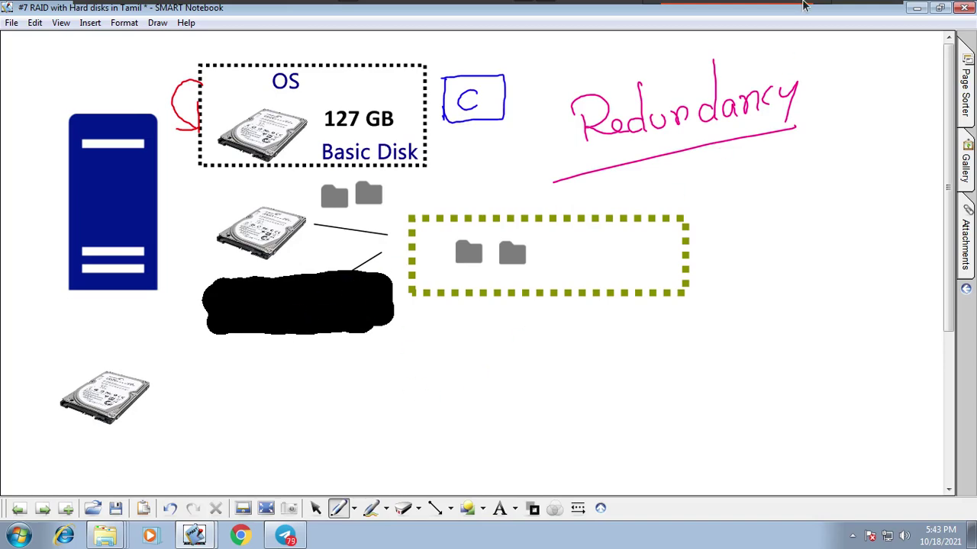
- Switch to the Remmina remote session, take Disk 2 offline in Disk Management and check the folders on New Volume (D:)
left_click(833, 15)
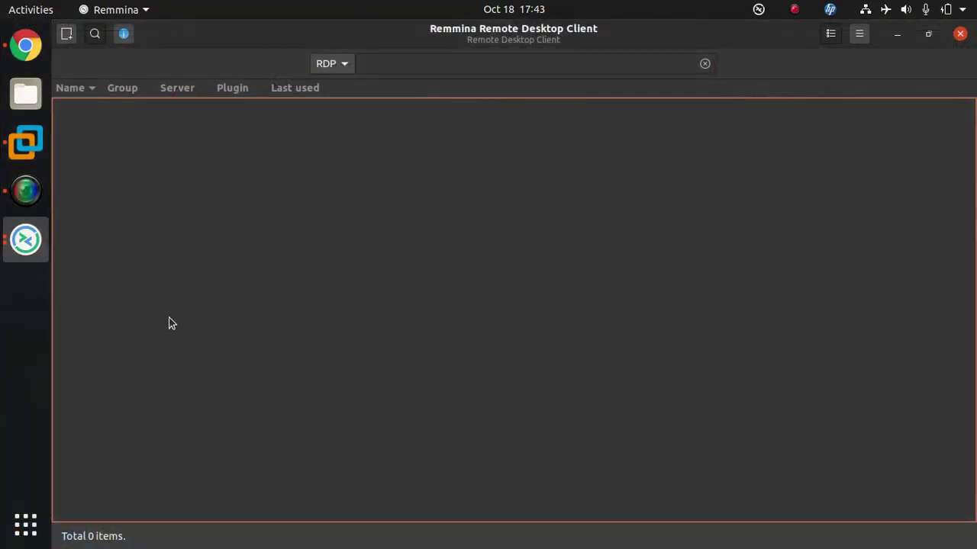
left_click(29, 249)
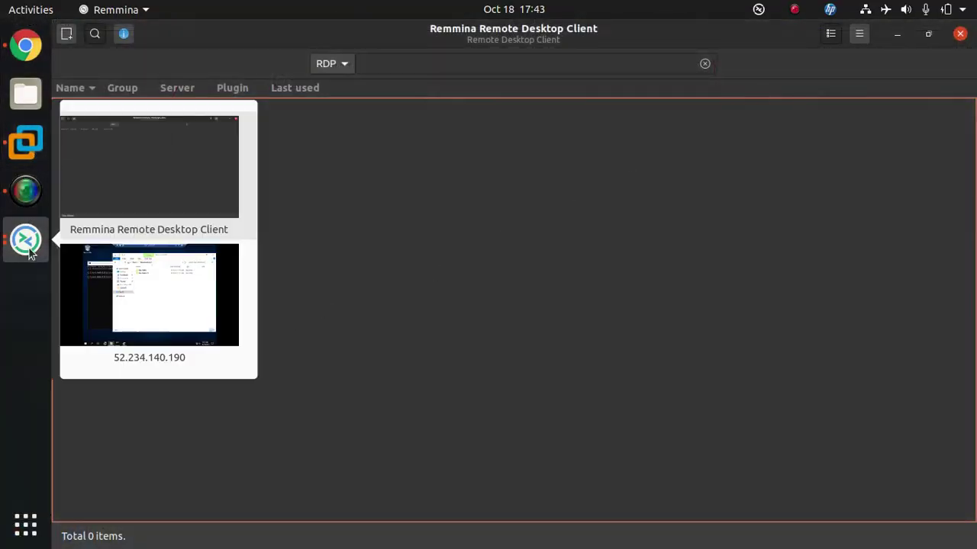
left_click(118, 314)
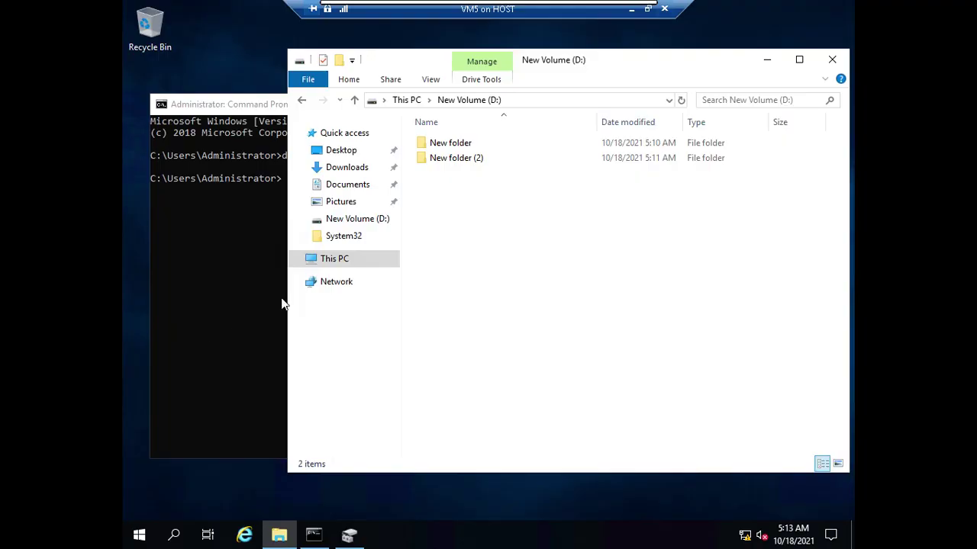
left_click(348, 534)
left_click(171, 242)
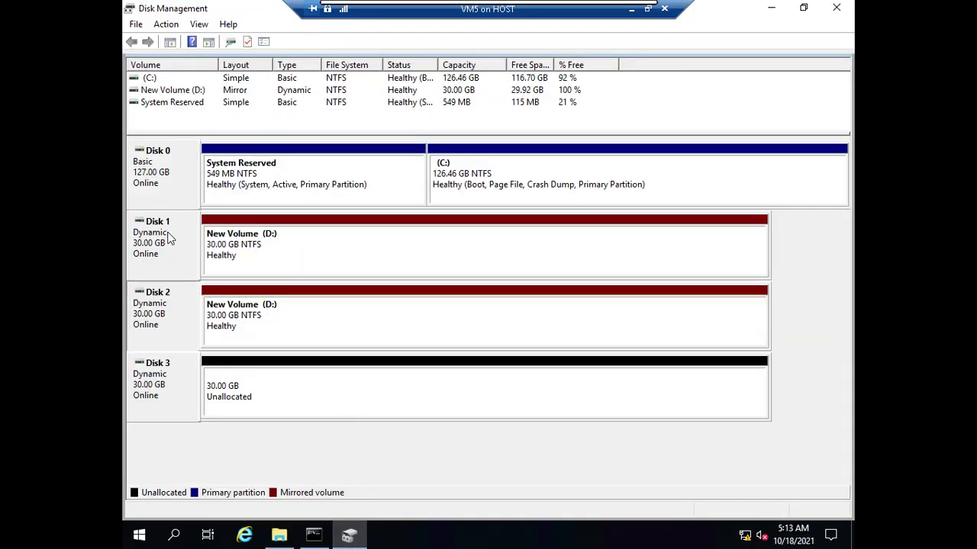
left_click(169, 334)
right_click(174, 317)
left_click(213, 264)
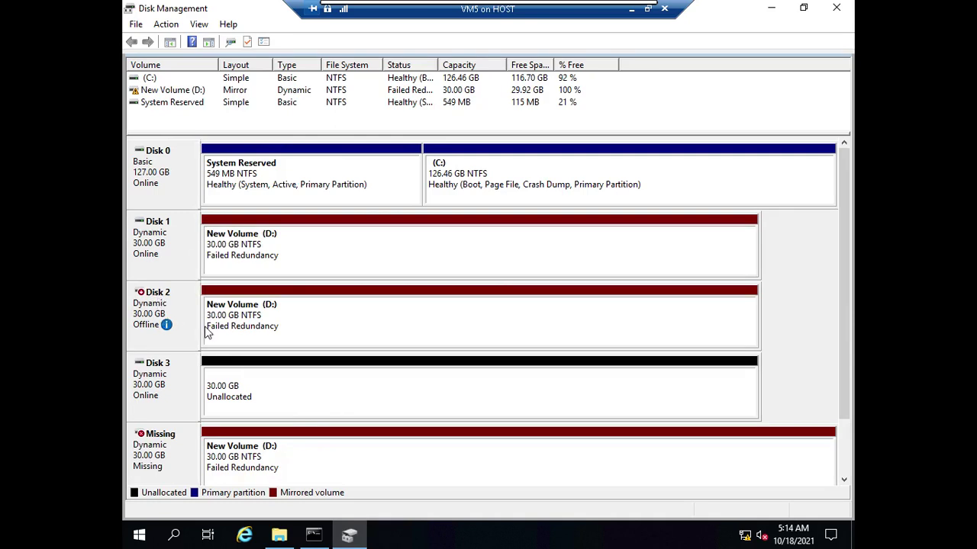
left_click(279, 536)
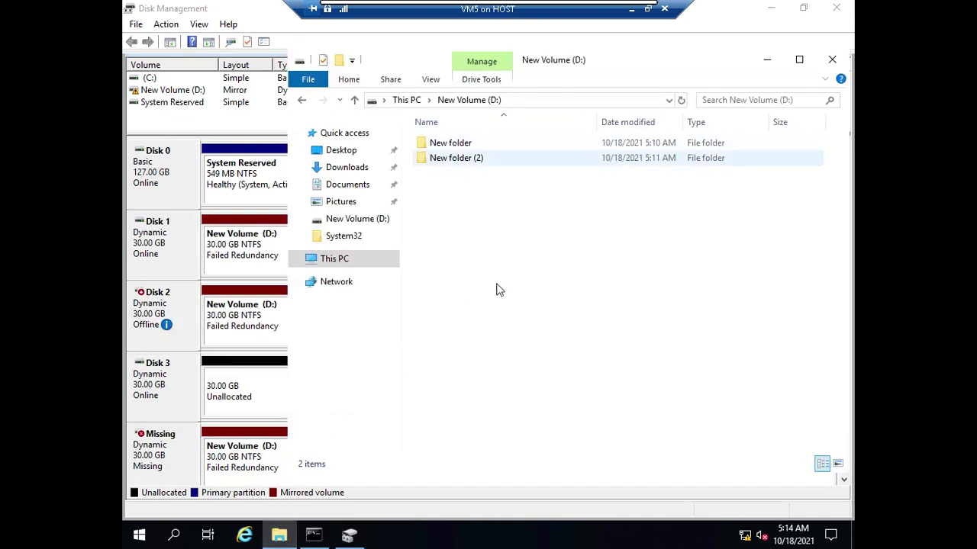
- Create a third folder with the default name in the root of New Volume (D:)
right_click(481, 231)
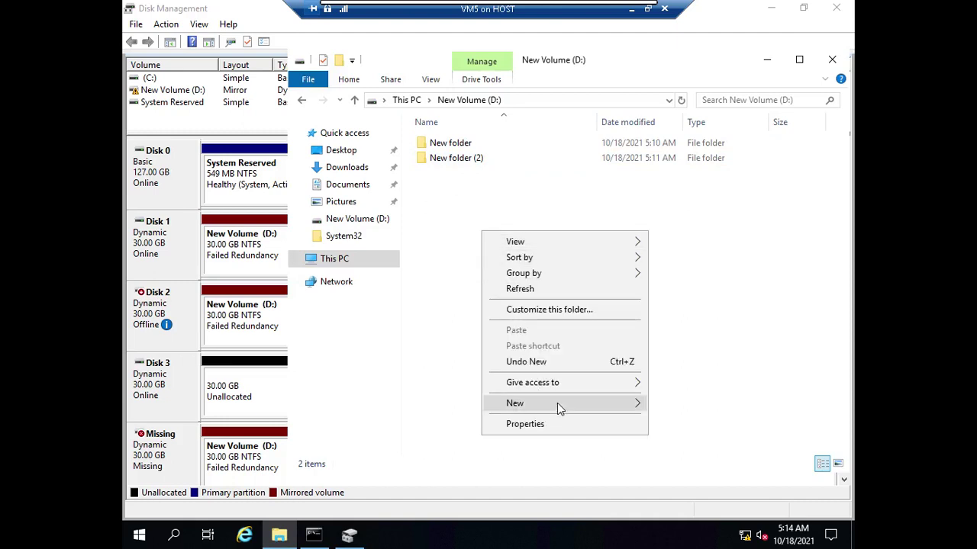
key("Return")
left_click(532, 365)
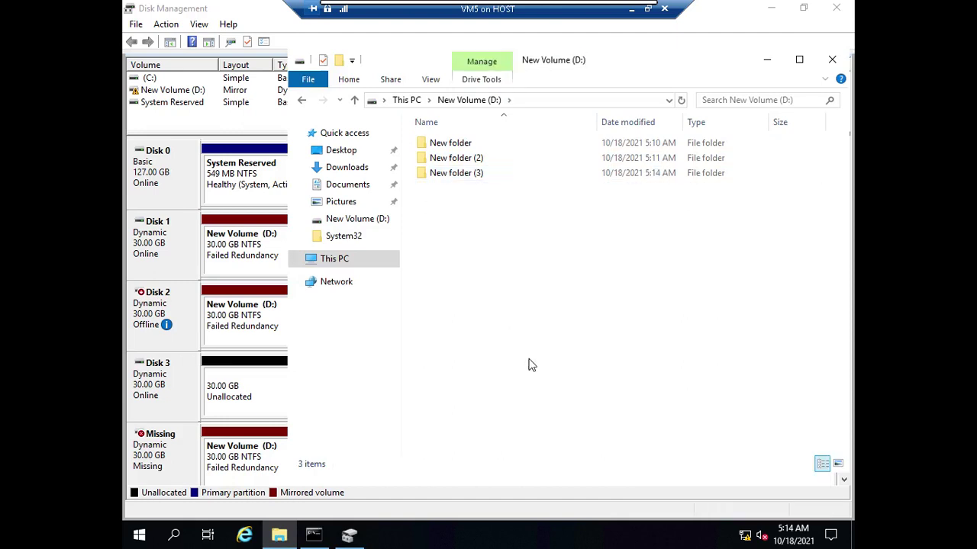
- Bring the offline Disk 2 back online in Disk Management
left_click(769, 9)
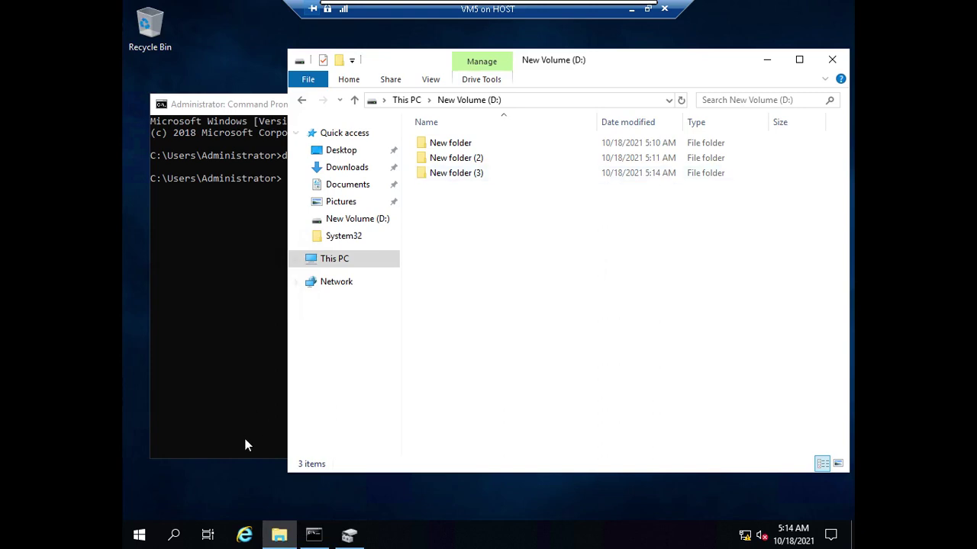
left_click(349, 536)
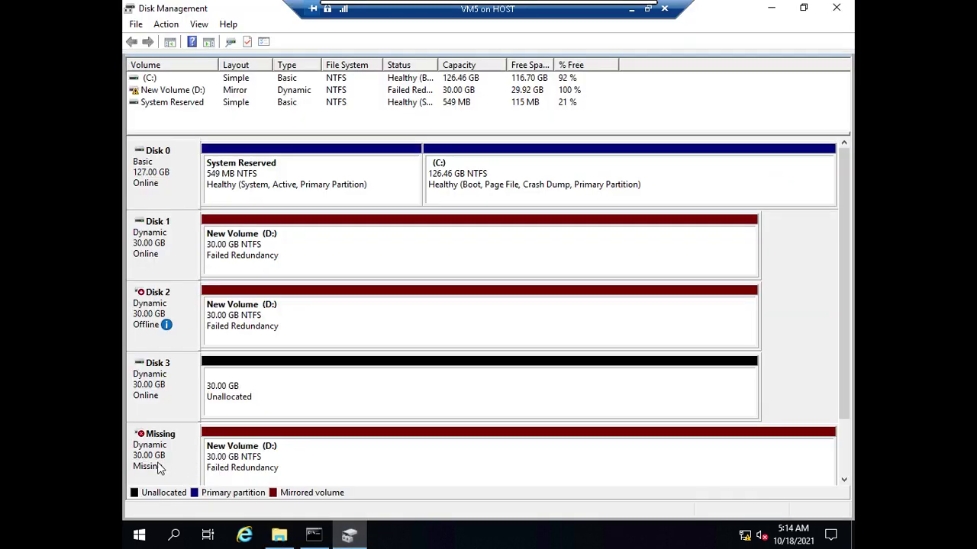
right_click(160, 468)
left_click(158, 314)
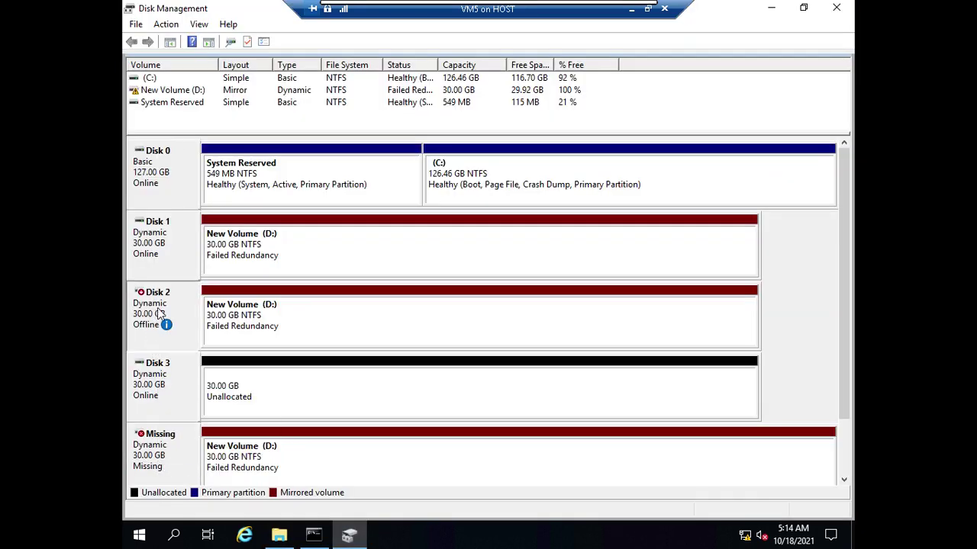
right_click(177, 309)
left_click(191, 317)
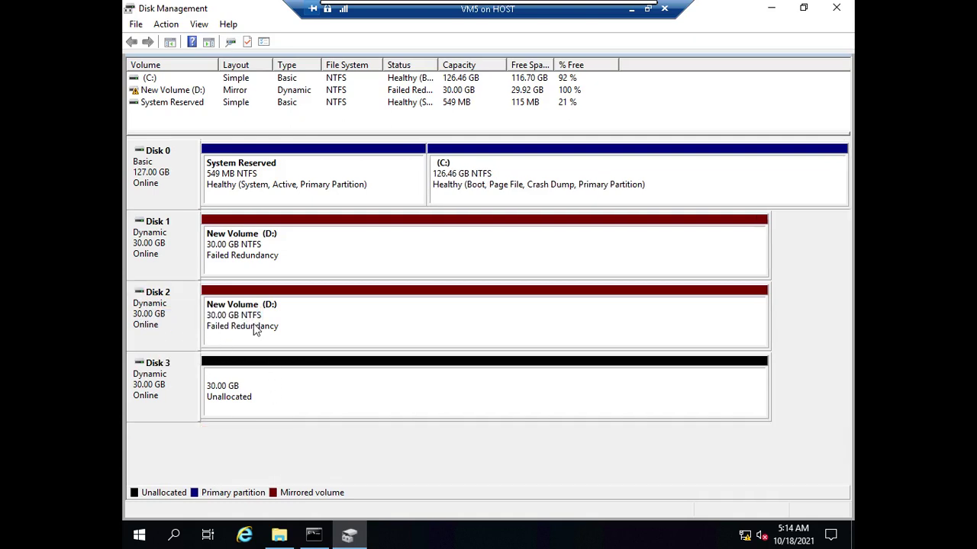
- Reactivate the mirrored New Volume (D:) from its Disk 2 half and confirm the operation
right_click(265, 327)
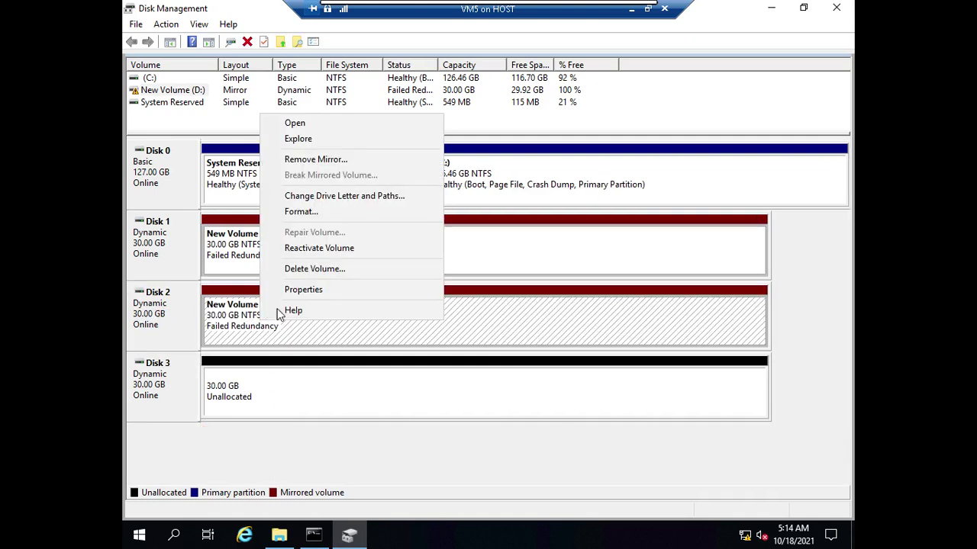
left_click(328, 247)
left_click(539, 319)
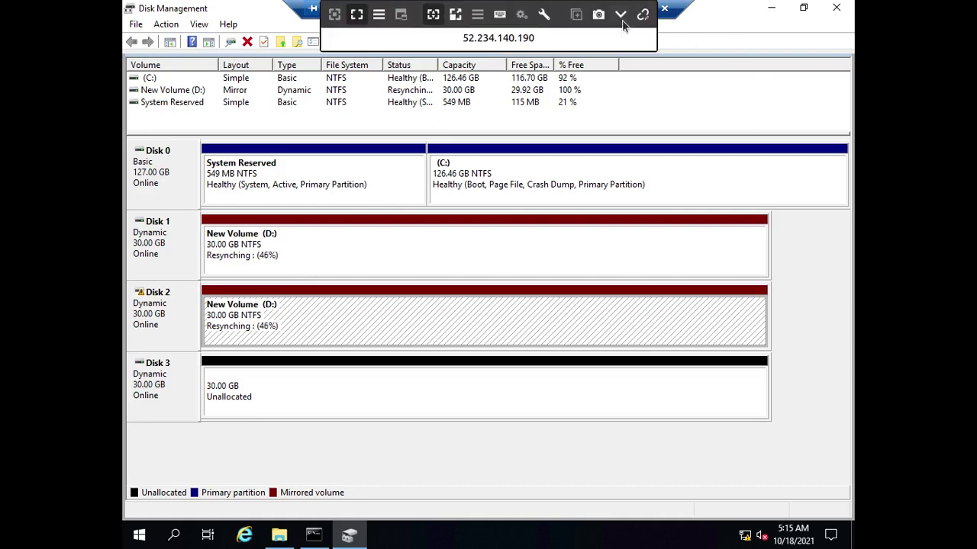
- Return to the SMART Notebook diagram and erase the black cover over the lower data disk and its two folders
left_click(625, 11)
left_click(46, 162)
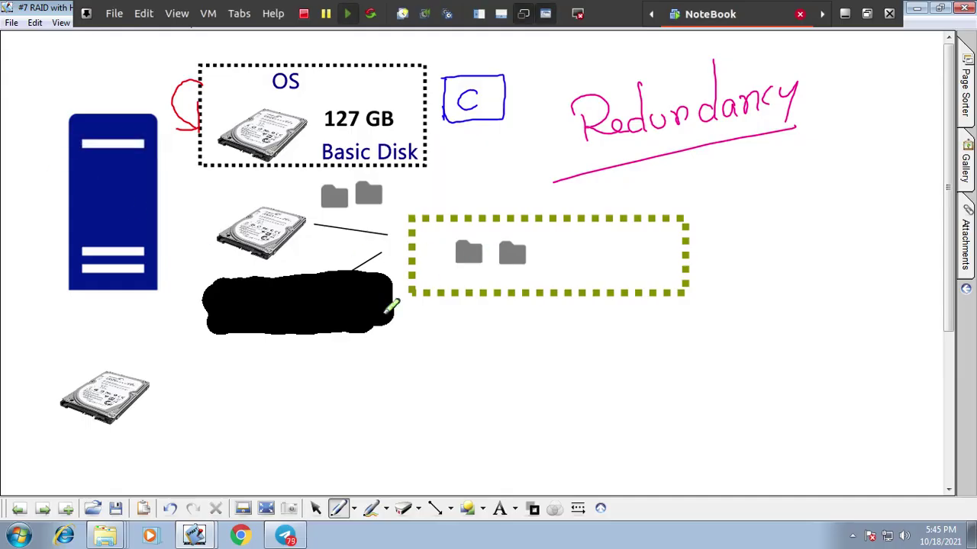
left_click(403, 508)
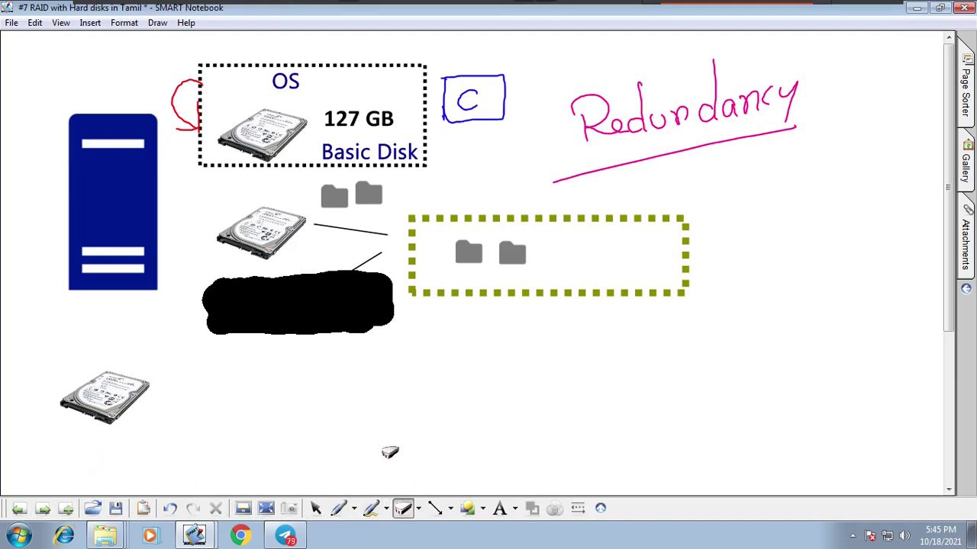
left_click_drag(393, 451, 323, 308)
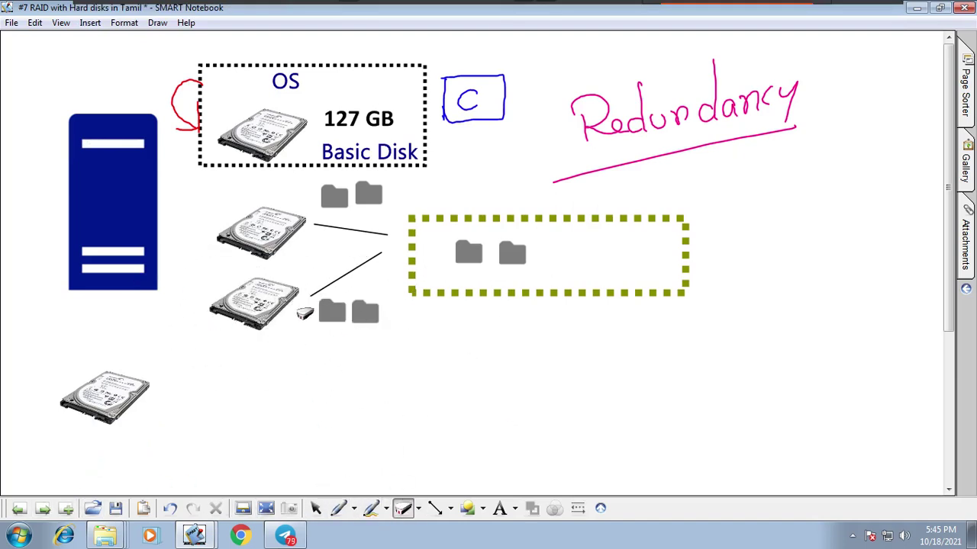
- Review the Mirrored Volume definition page, choose the solid black pen and return to the disk diagram page
left_click(19, 508)
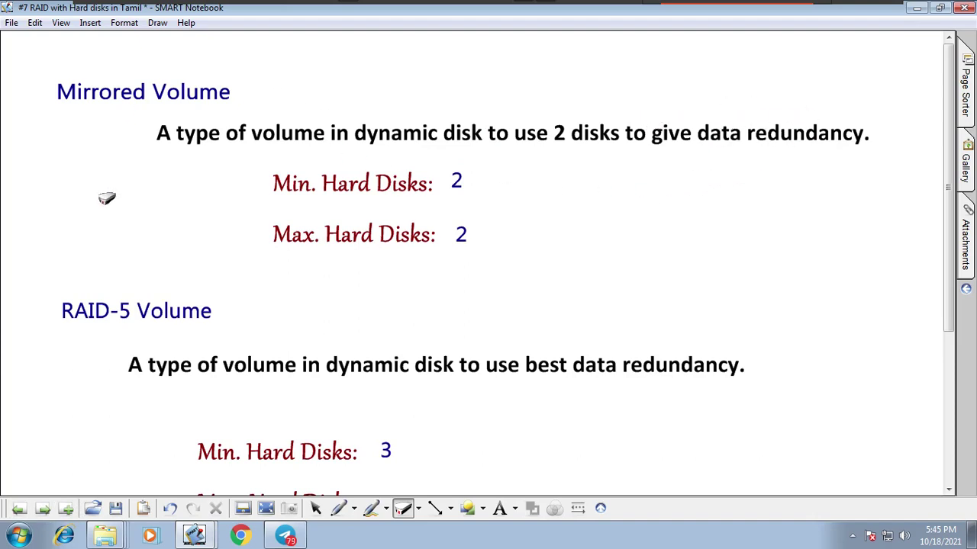
left_click(354, 508)
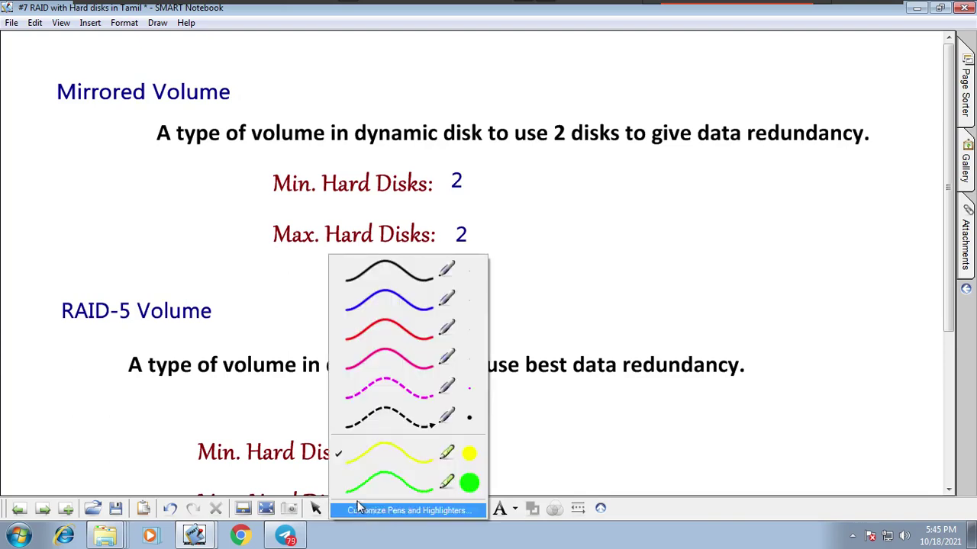
left_click(427, 280)
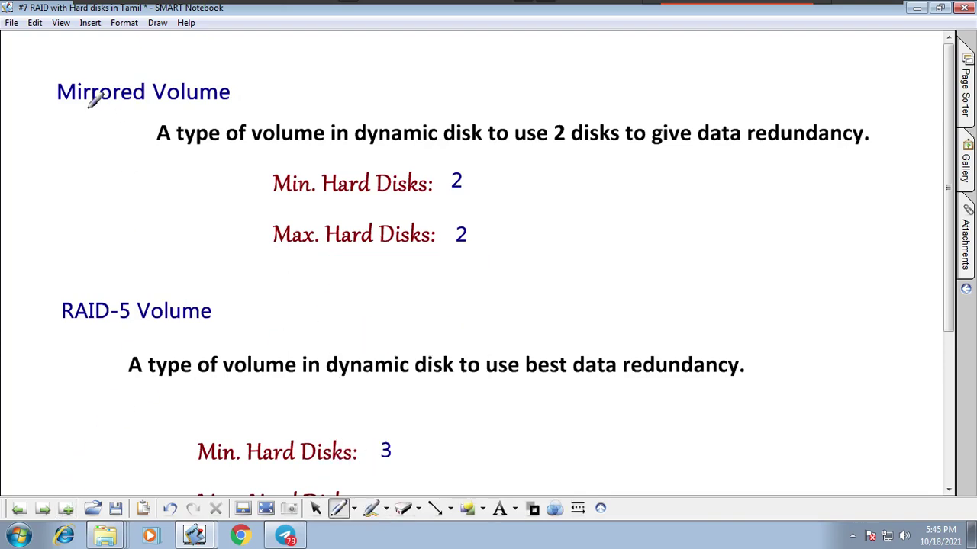
left_click(43, 509)
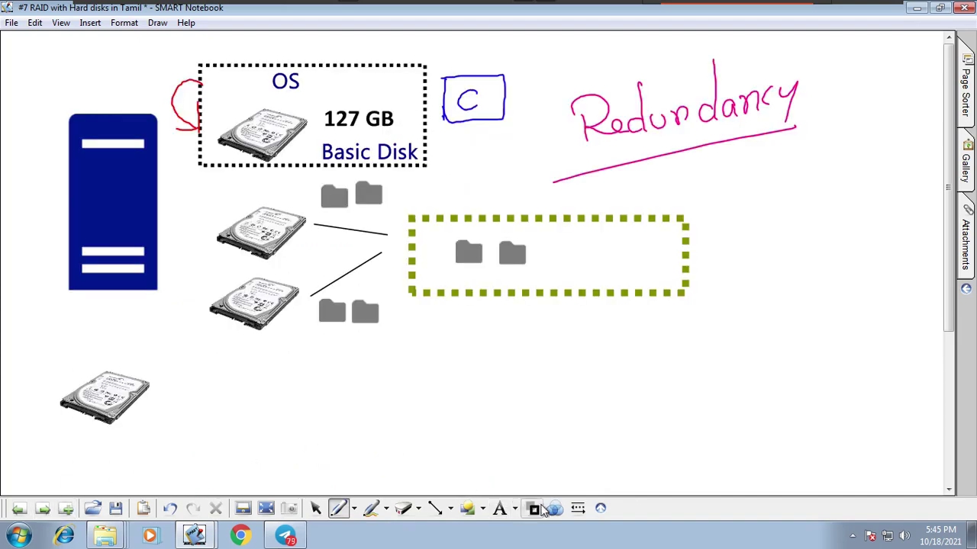
- Thicken the black pen line and handwrite a circled 1 below the dotted volume box
left_click(578, 508)
left_click(602, 354)
mouse_move(646, 337)
left_mouse_down()
mouse_move(619, 351)
mouse_move(638, 318)
left_mouse_up()
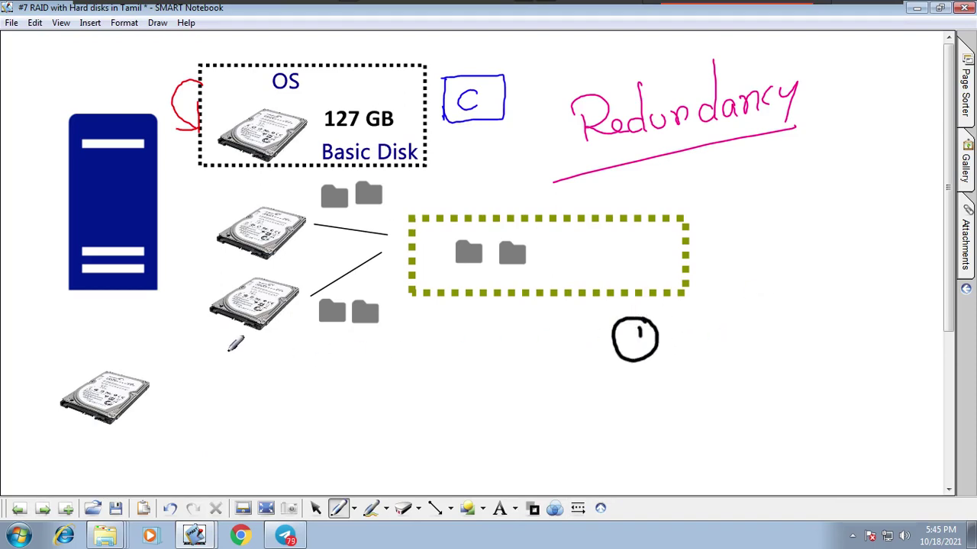
- Handwrite 30 beside each of the two mirrored disks and at the upper corner of the dotted volume box
mouse_move(227, 346)
left_mouse_down()
mouse_move(225, 365)
mouse_move(255, 347)
left_mouse_up()
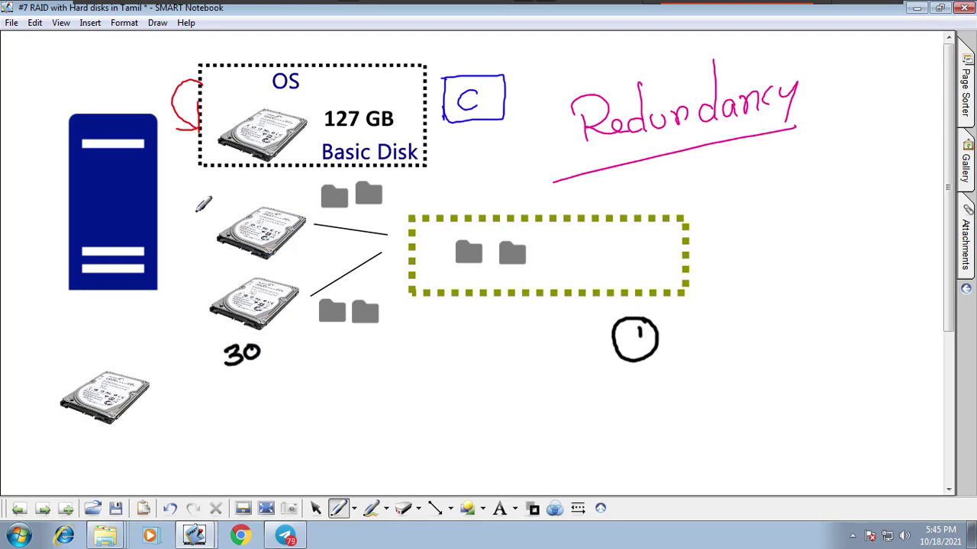
mouse_move(201, 207)
left_mouse_down()
mouse_move(191, 222)
mouse_move(215, 205)
left_mouse_up()
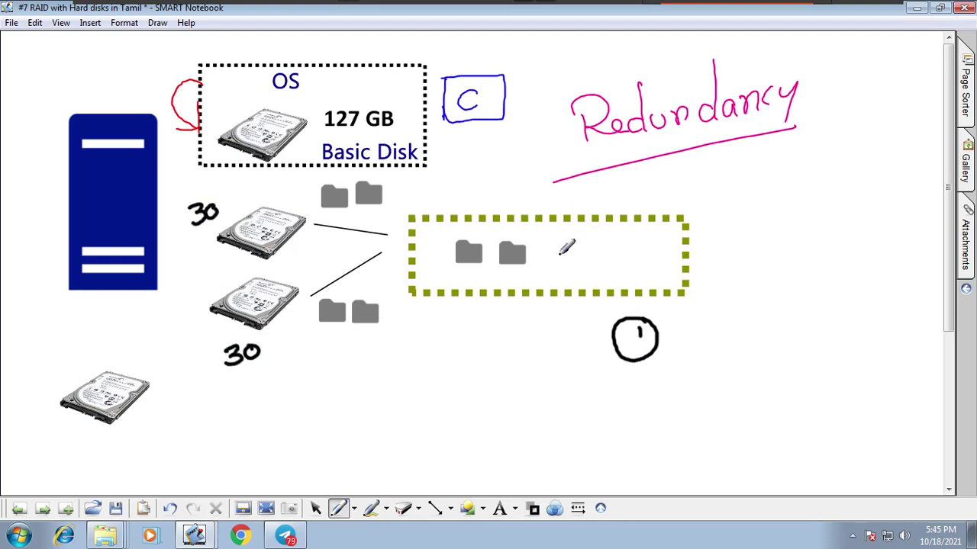
mouse_move(693, 205)
left_mouse_down()
mouse_move(706, 214)
mouse_move(692, 224)
mouse_move(720, 223)
left_mouse_up()
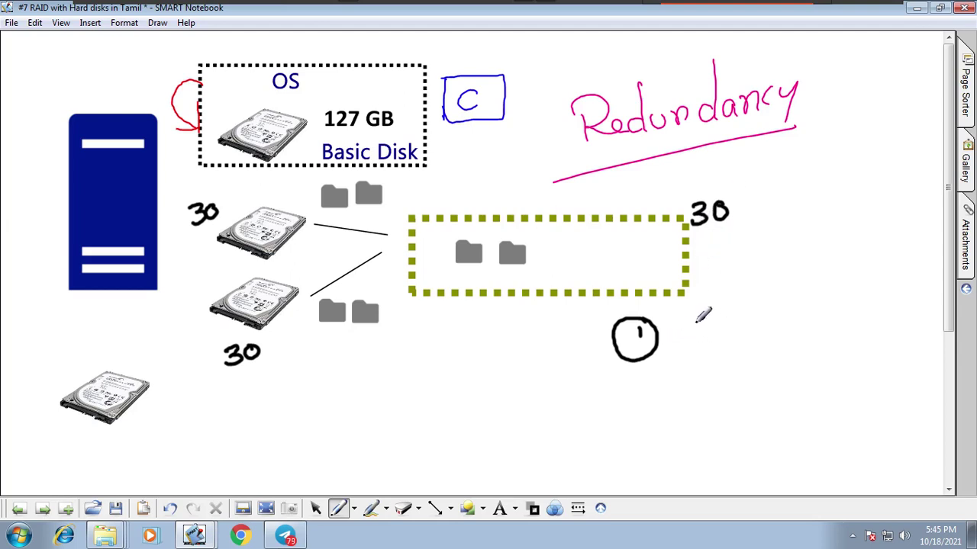
- Handwrite "Size" beside the circled 1 and add a circled 2 with "Costly" beneath it
mouse_move(702, 319)
left_mouse_down()
mouse_move(681, 338)
mouse_move(734, 339)
mouse_move(746, 321)
mouse_move(754, 338)
left_mouse_up()
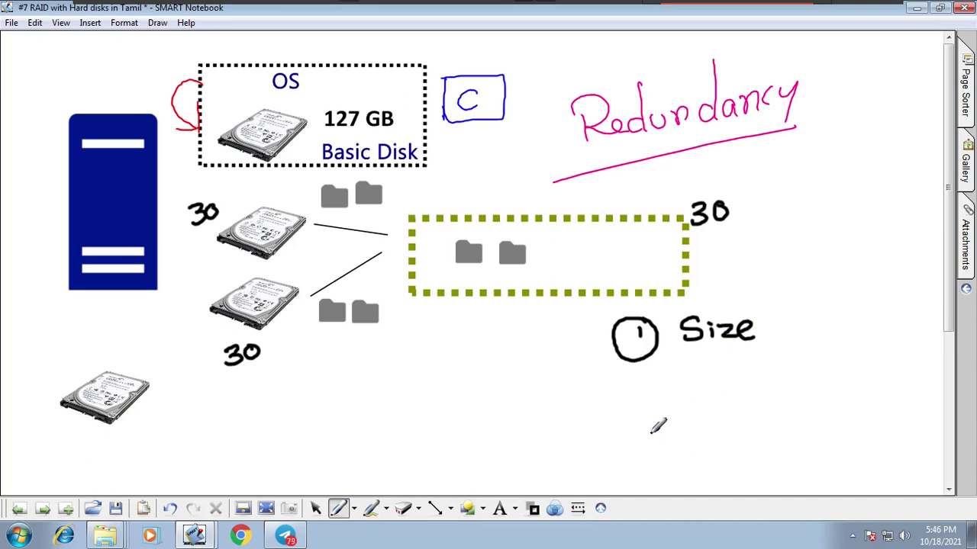
mouse_move(631, 391)
left_mouse_down()
mouse_move(638, 386)
mouse_move(648, 404)
mouse_move(661, 380)
mouse_move(710, 393)
mouse_move(748, 381)
mouse_move(766, 397)
left_mouse_up()
mouse_move(761, 374)
left_mouse_down()
mouse_move(774, 373)
mouse_move(774, 412)
left_mouse_up()
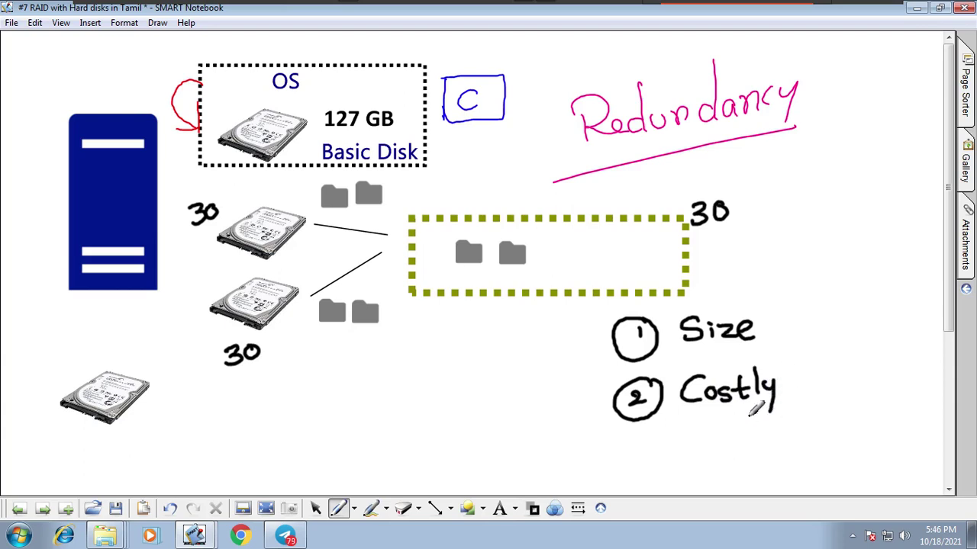